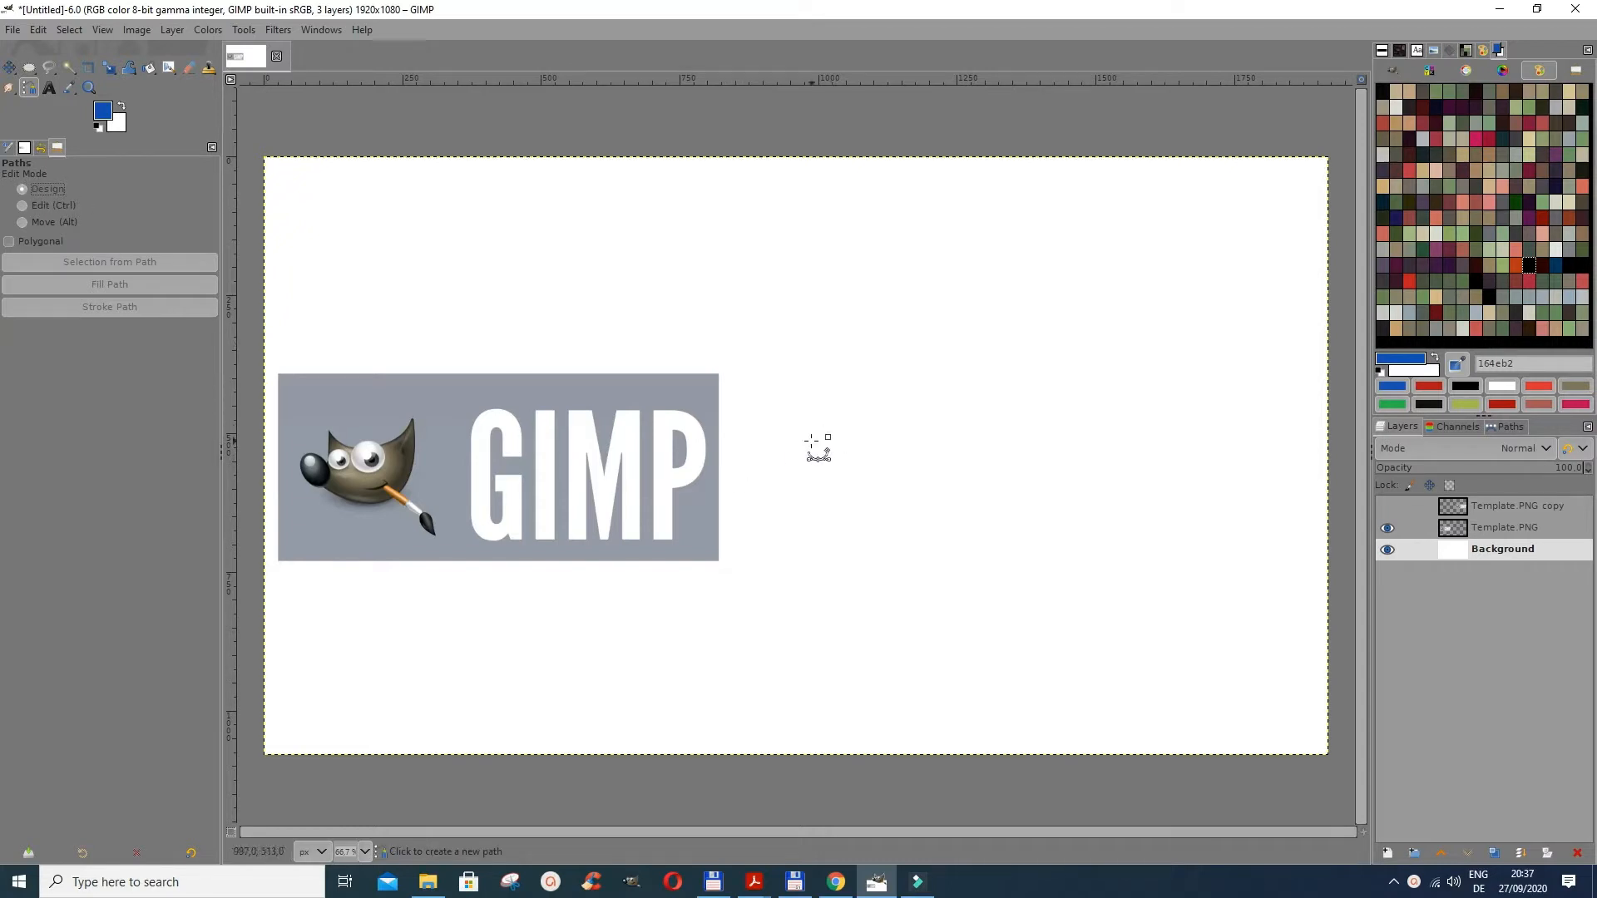
# - Draw an open path of five anchors in the empty area beside the logo, curving the segment into the fifth anchor
pyautogui.click(777, 387)
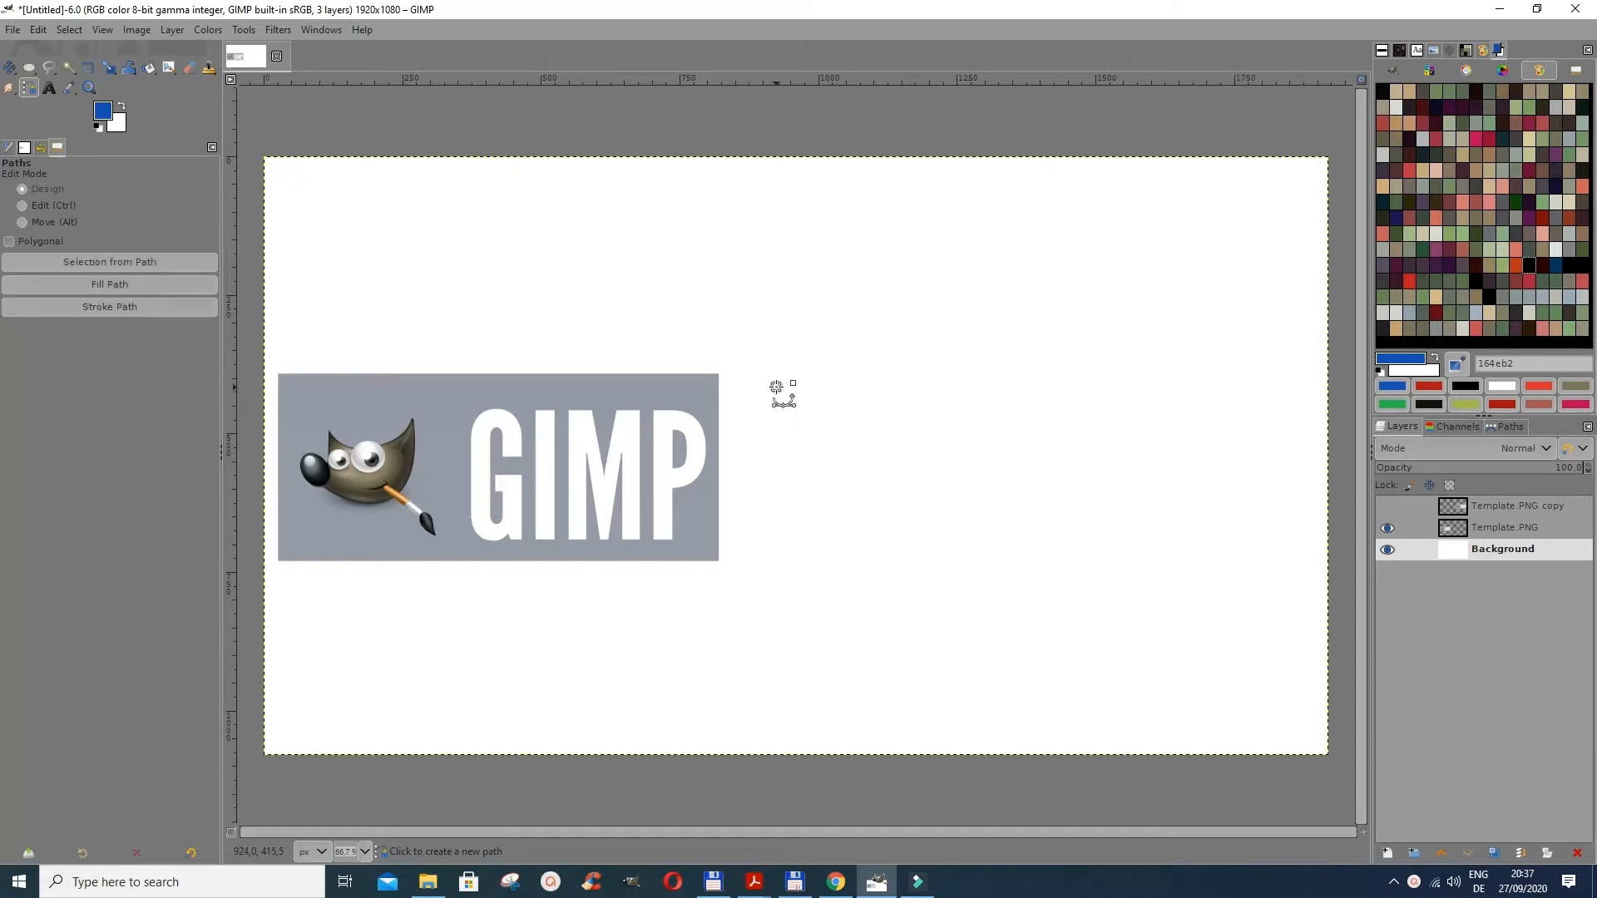
pyautogui.click(788, 475)
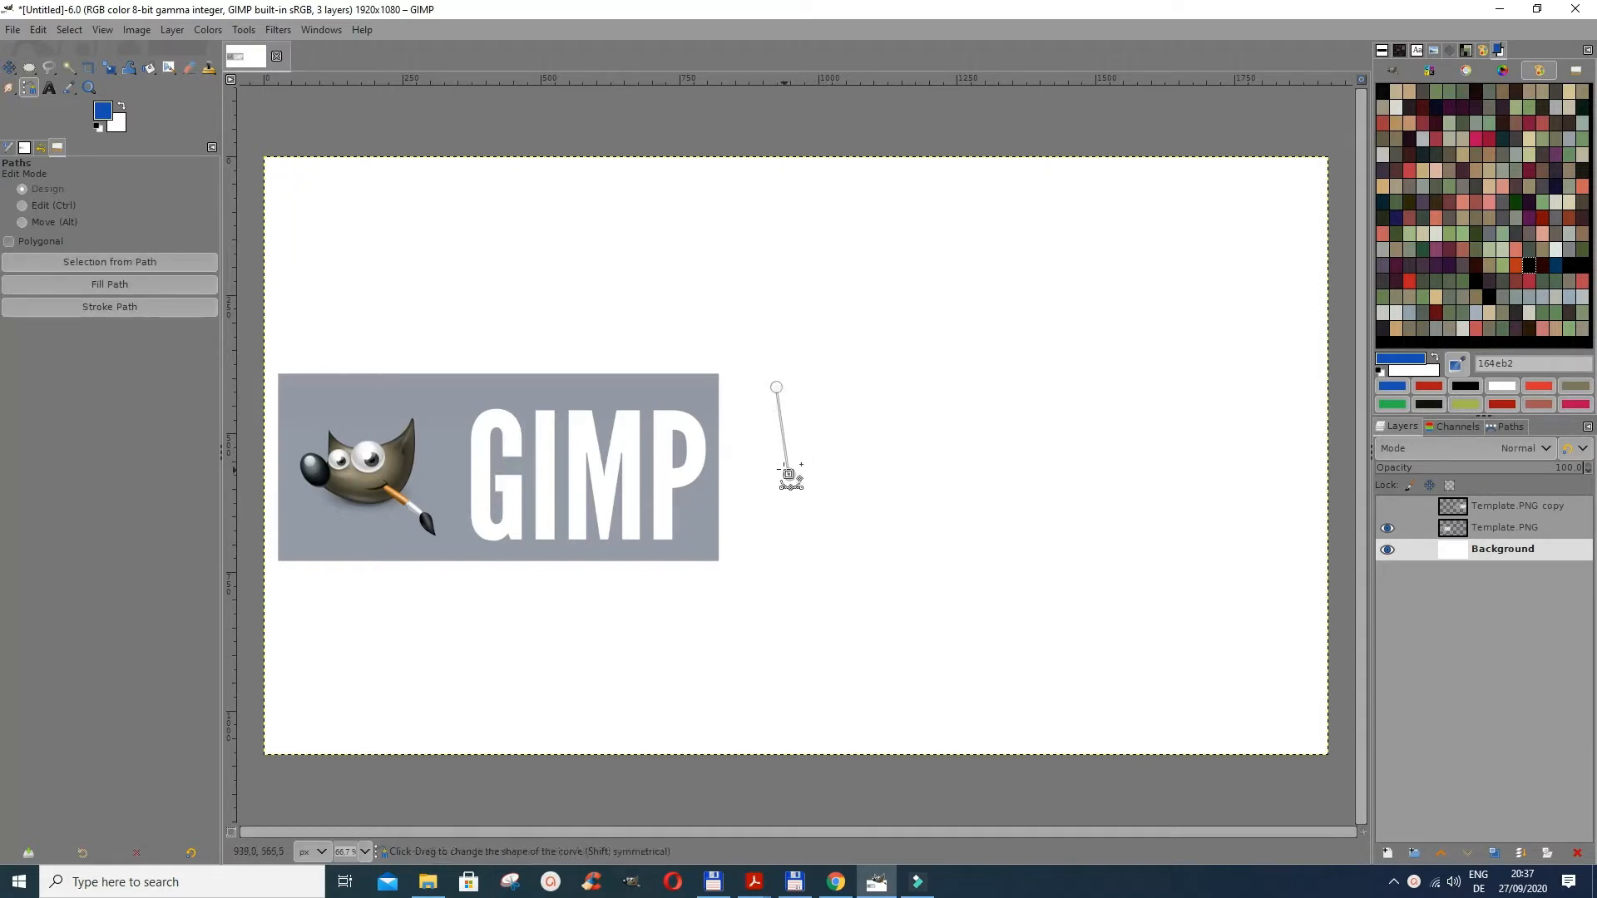
pyautogui.click(847, 510)
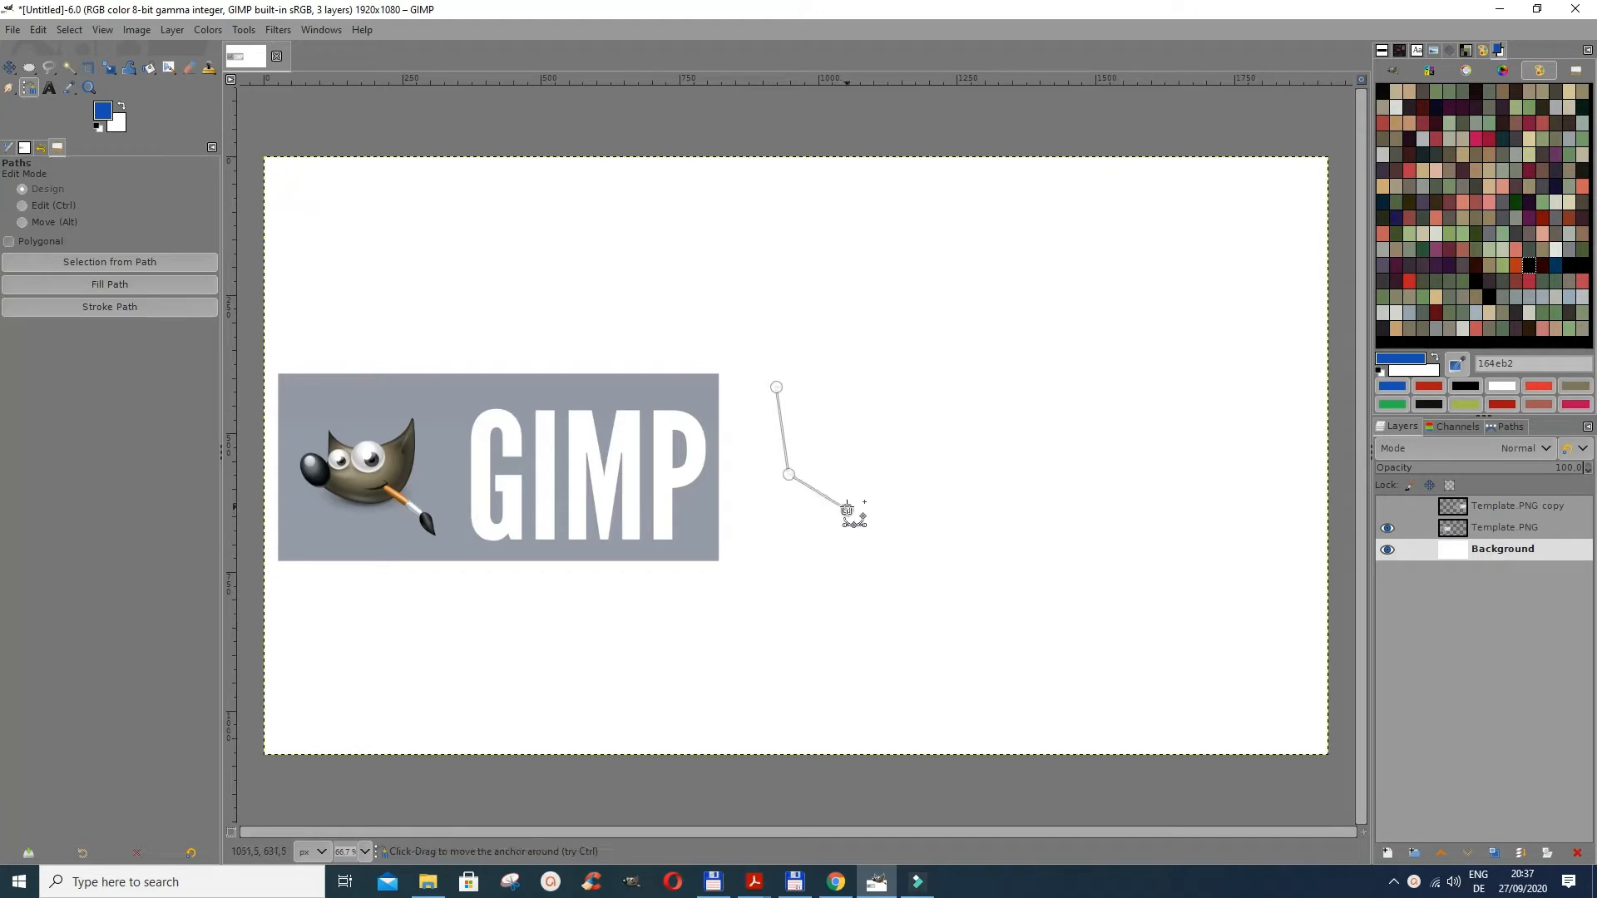
pyautogui.click(906, 520)
pyautogui.click(992, 496)
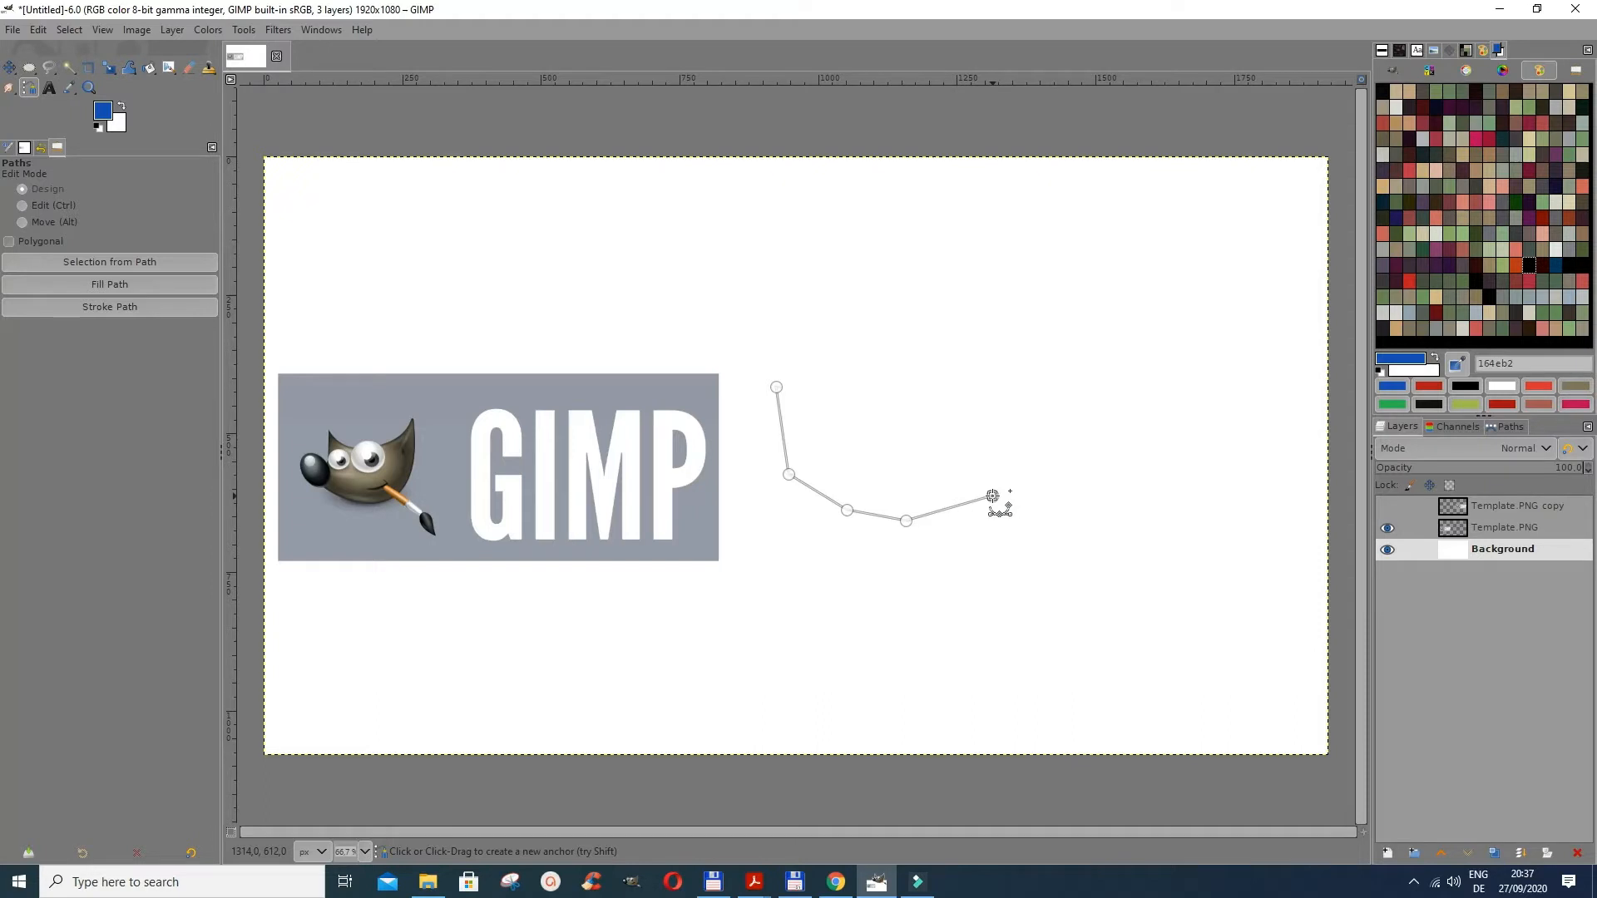
pyautogui.moveTo(993, 497); pyautogui.dragTo(1011, 460)
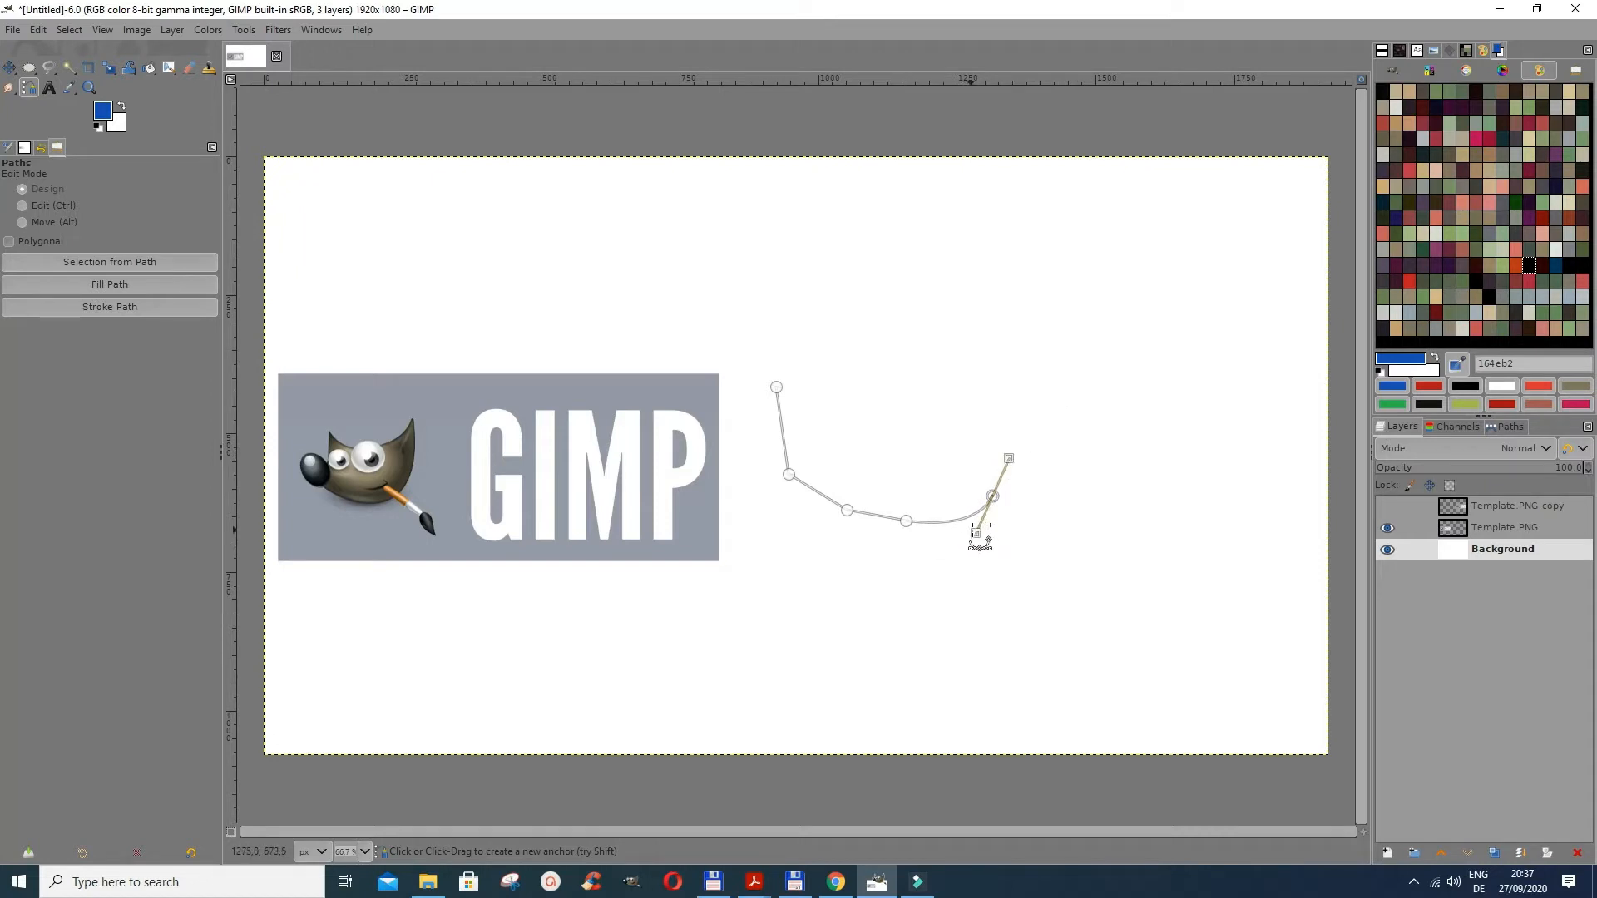
pyautogui.moveTo(980, 534)
pyautogui.mouseDown()
pyautogui.moveTo(1020, 518)
pyautogui.moveTo(978, 536)
pyautogui.mouseUp()
# - Extend the path with four more anchors that rise, run out to a far tip and turn back, bending the segments with handles
pyautogui.click(1029, 419)
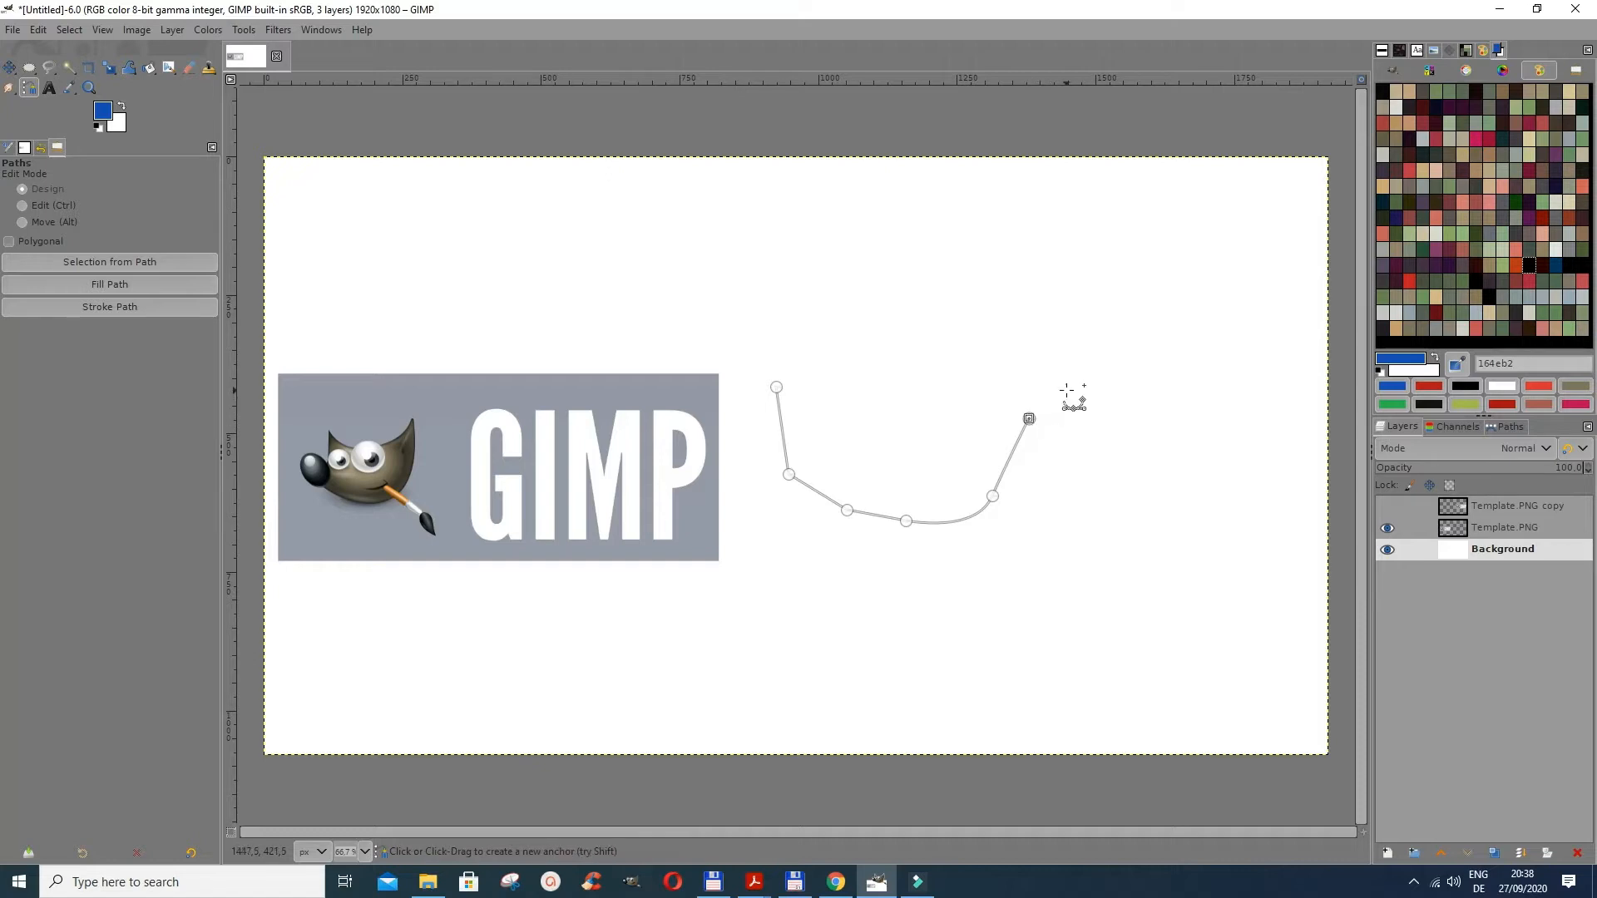
pyautogui.moveTo(1067, 390); pyautogui.dragTo(1125, 392)
pyautogui.click(1177, 427)
pyautogui.moveTo(1177, 426); pyautogui.dragTo(1212, 407)
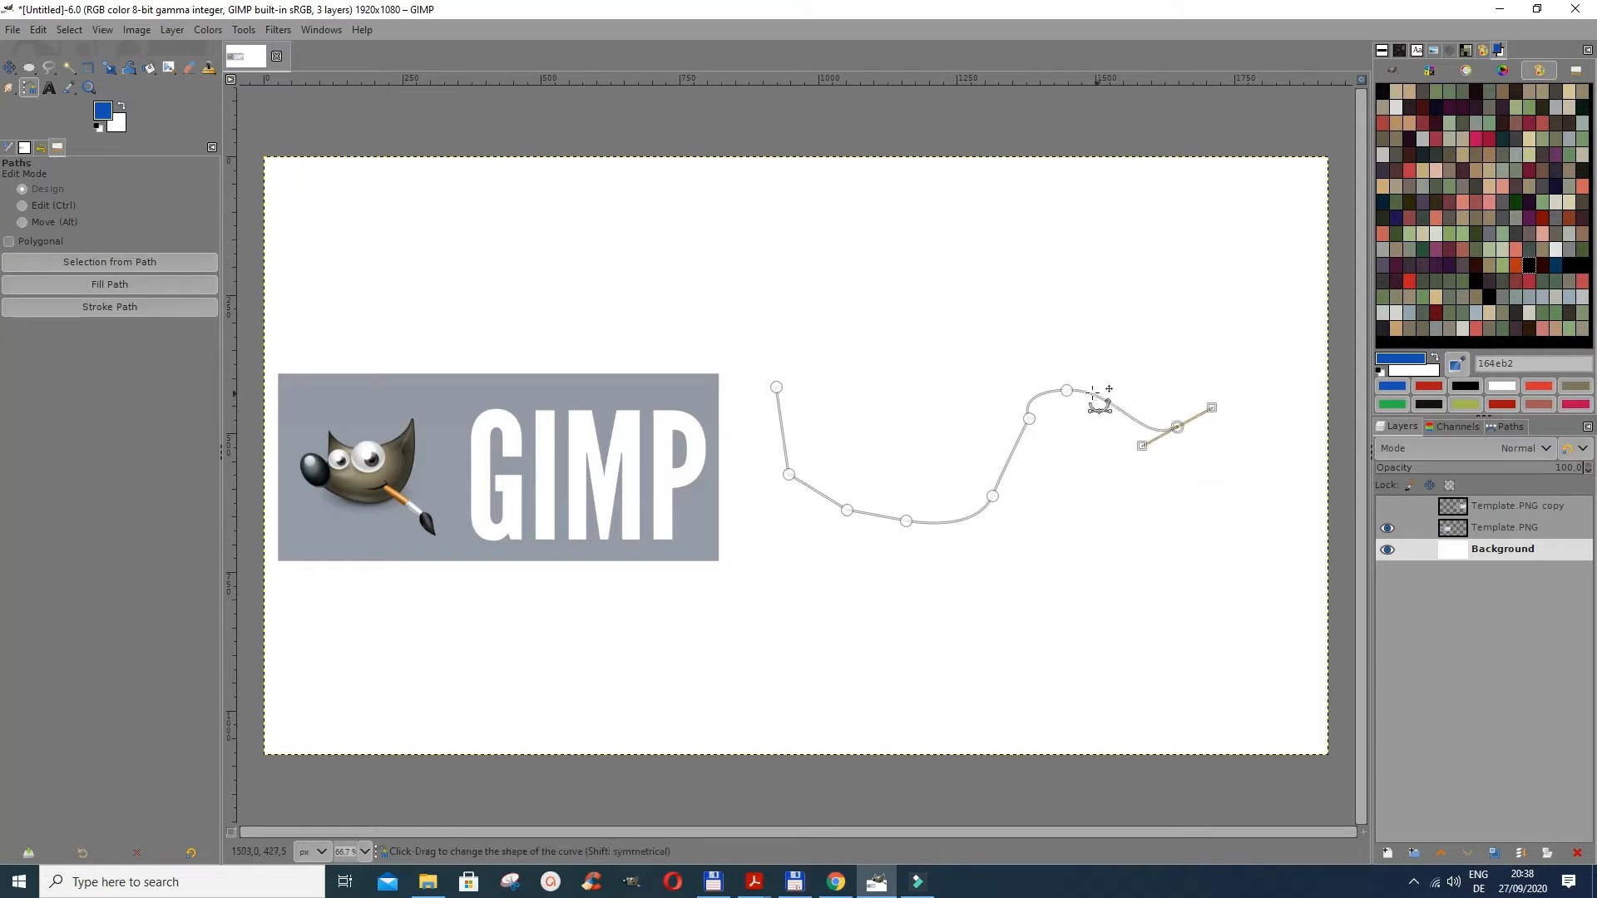
pyautogui.click(1069, 343)
pyautogui.moveTo(1069, 342); pyautogui.dragTo(1017, 301)
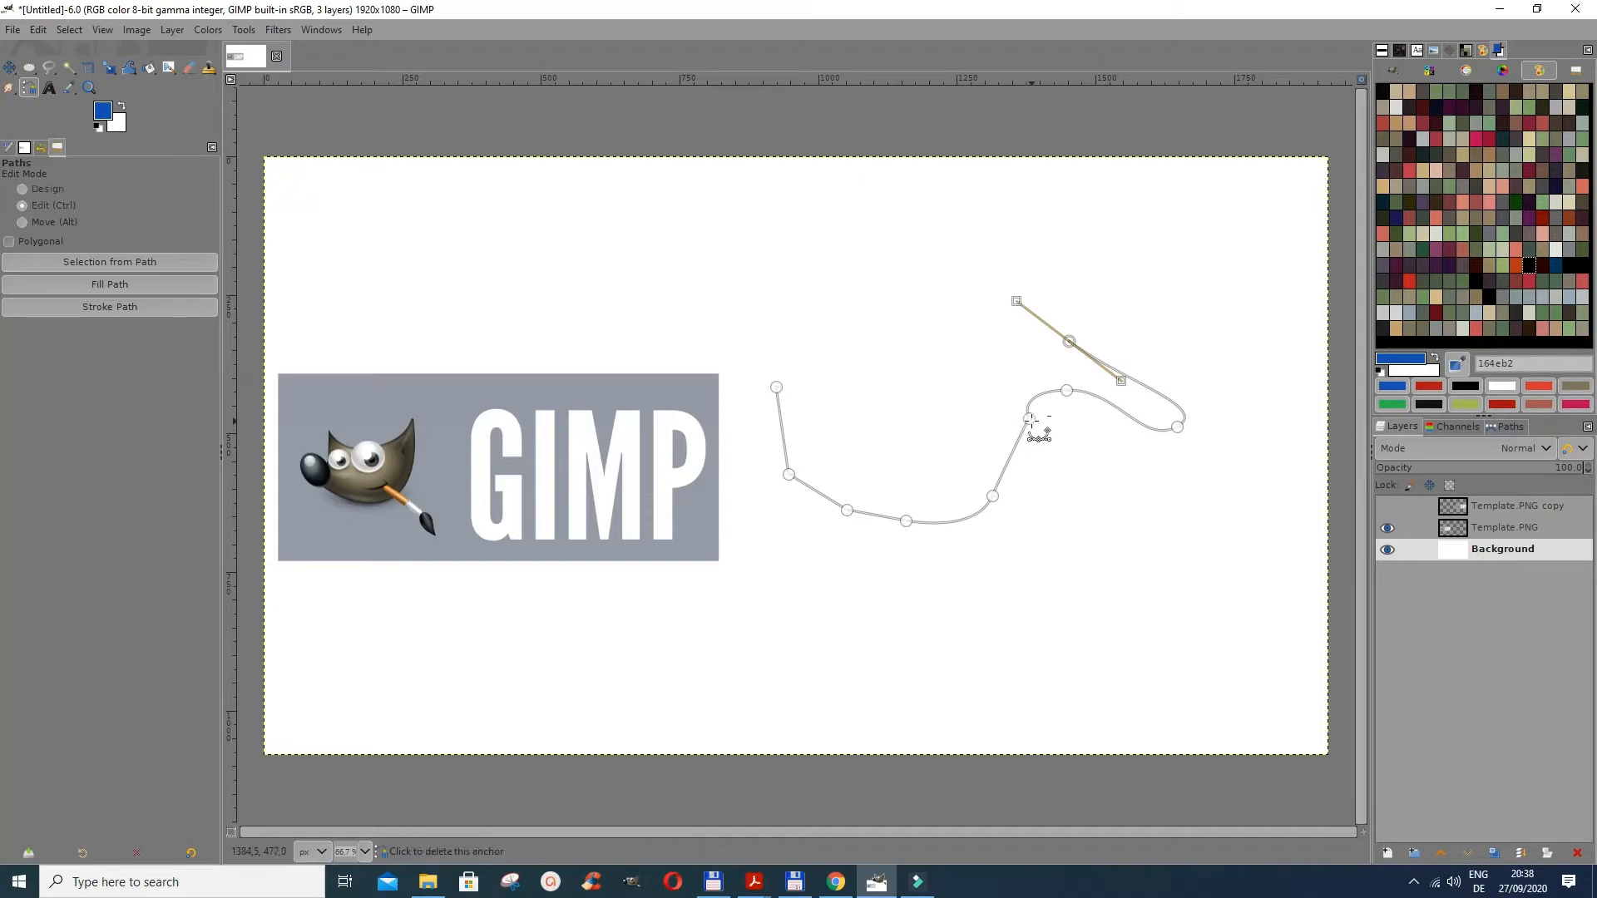
# - Delete the two anchors on the path's steep rising section
pyautogui.keyDown('ctrl'); pyautogui.keyDown('shift'); pyautogui.click(1029, 418); pyautogui.keyUp('shift'); pyautogui.keyUp('ctrl')
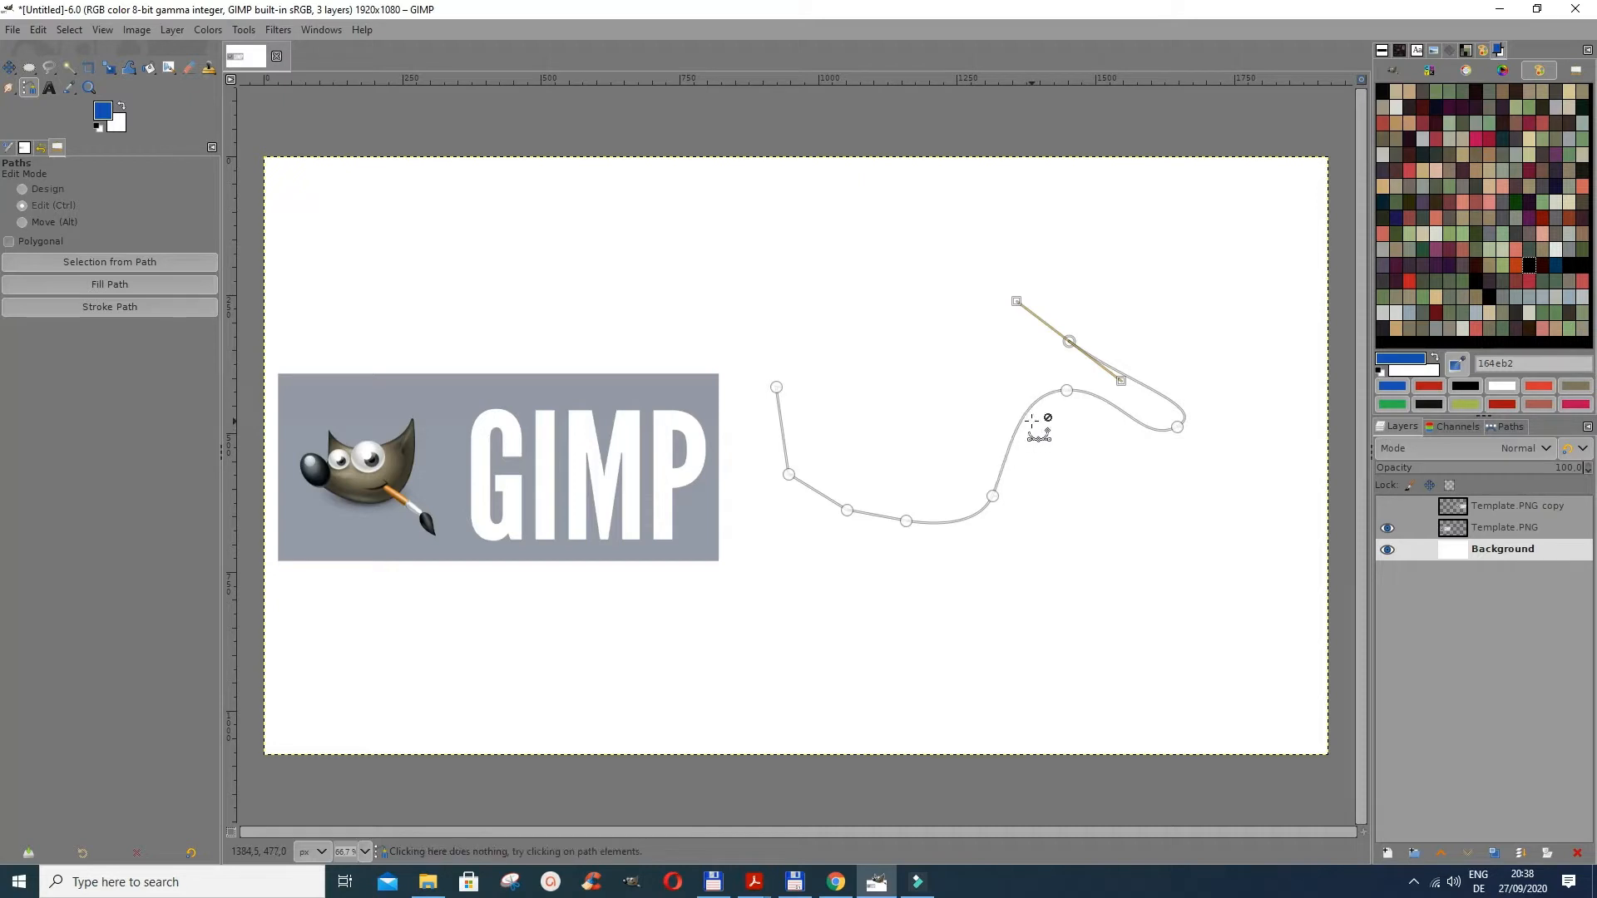
pyautogui.keyDown('ctrl'); pyautogui.keyDown('shift'); pyautogui.click(993, 497); pyautogui.keyUp('shift'); pyautogui.keyUp('ctrl')
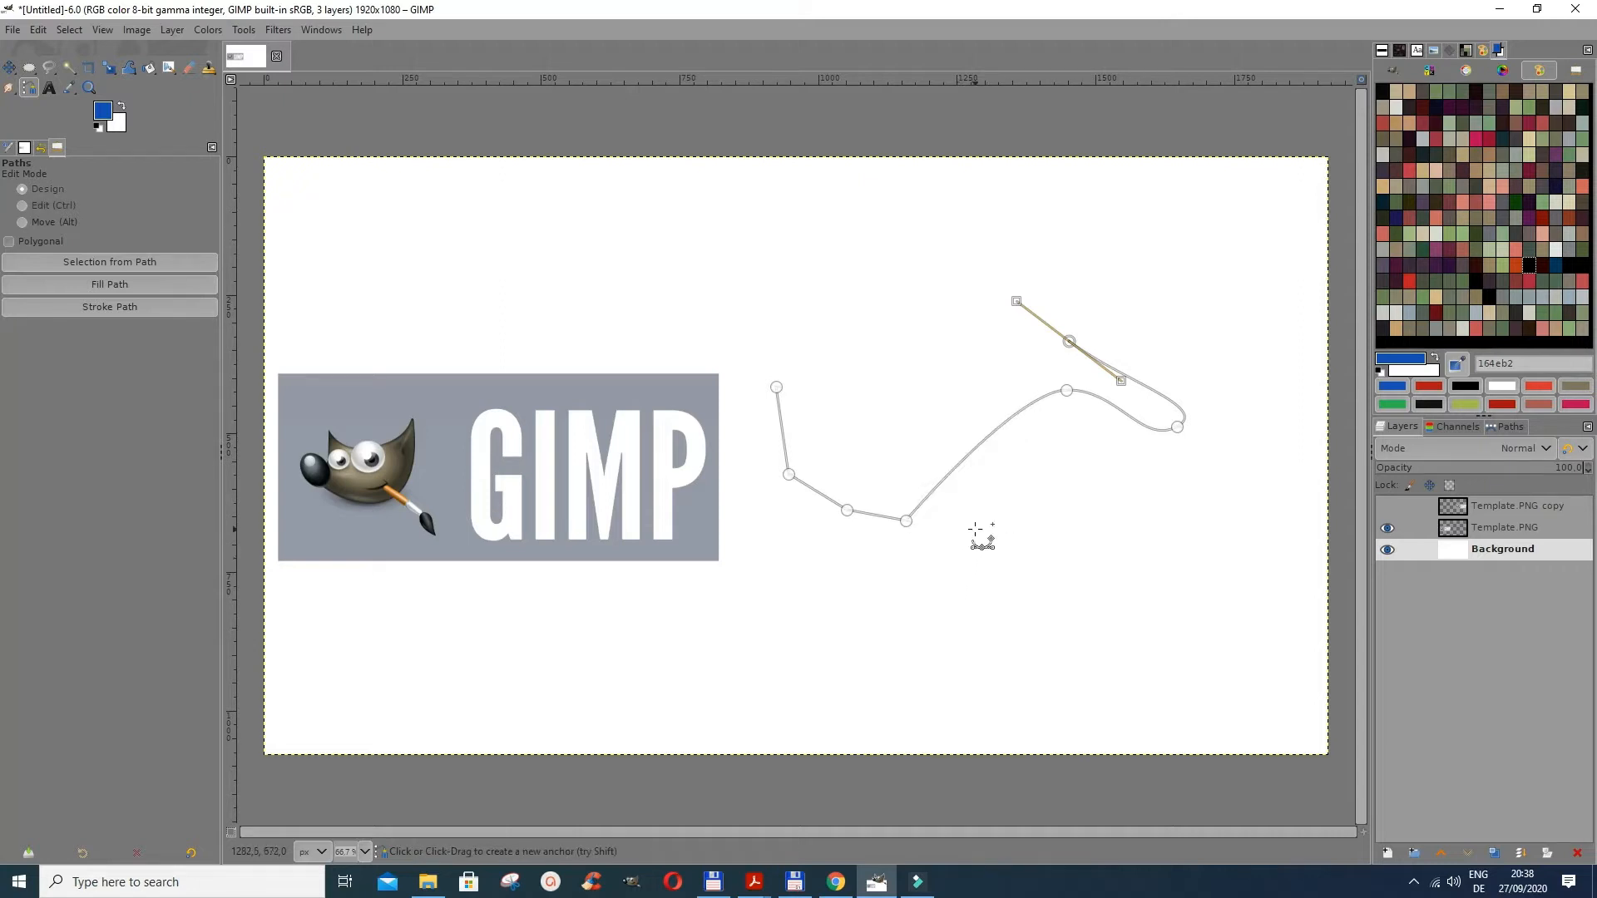
# - Add two more anchors with a curved bend at the path's open end, and close the path at its first anchor
pyautogui.click(1005, 335)
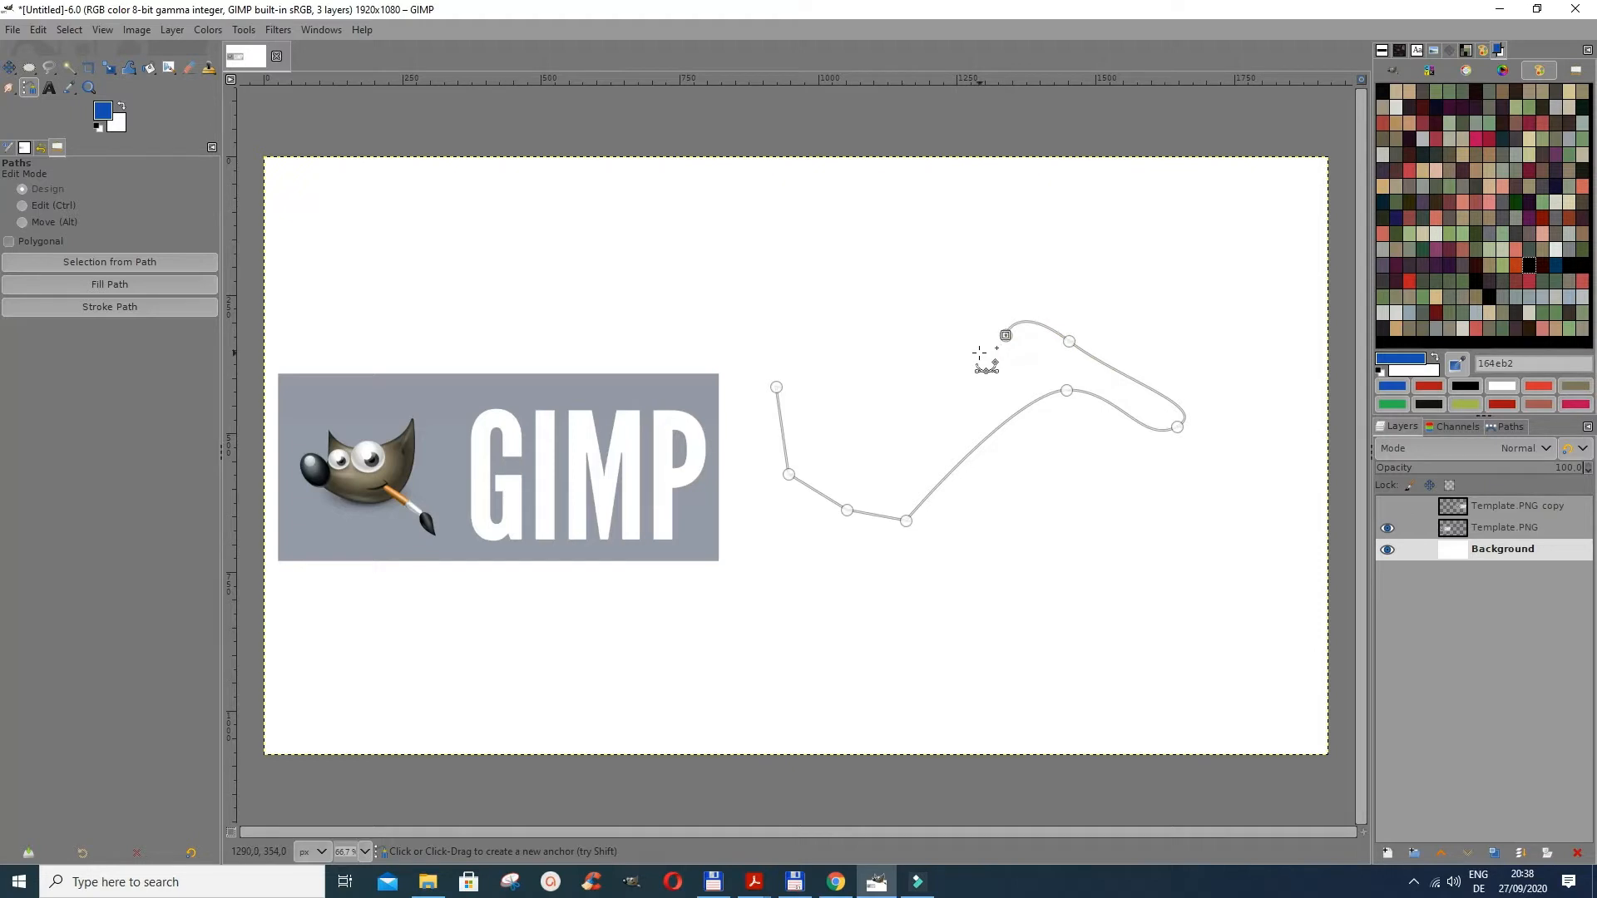
pyautogui.moveTo(980, 354); pyautogui.dragTo(930, 342)
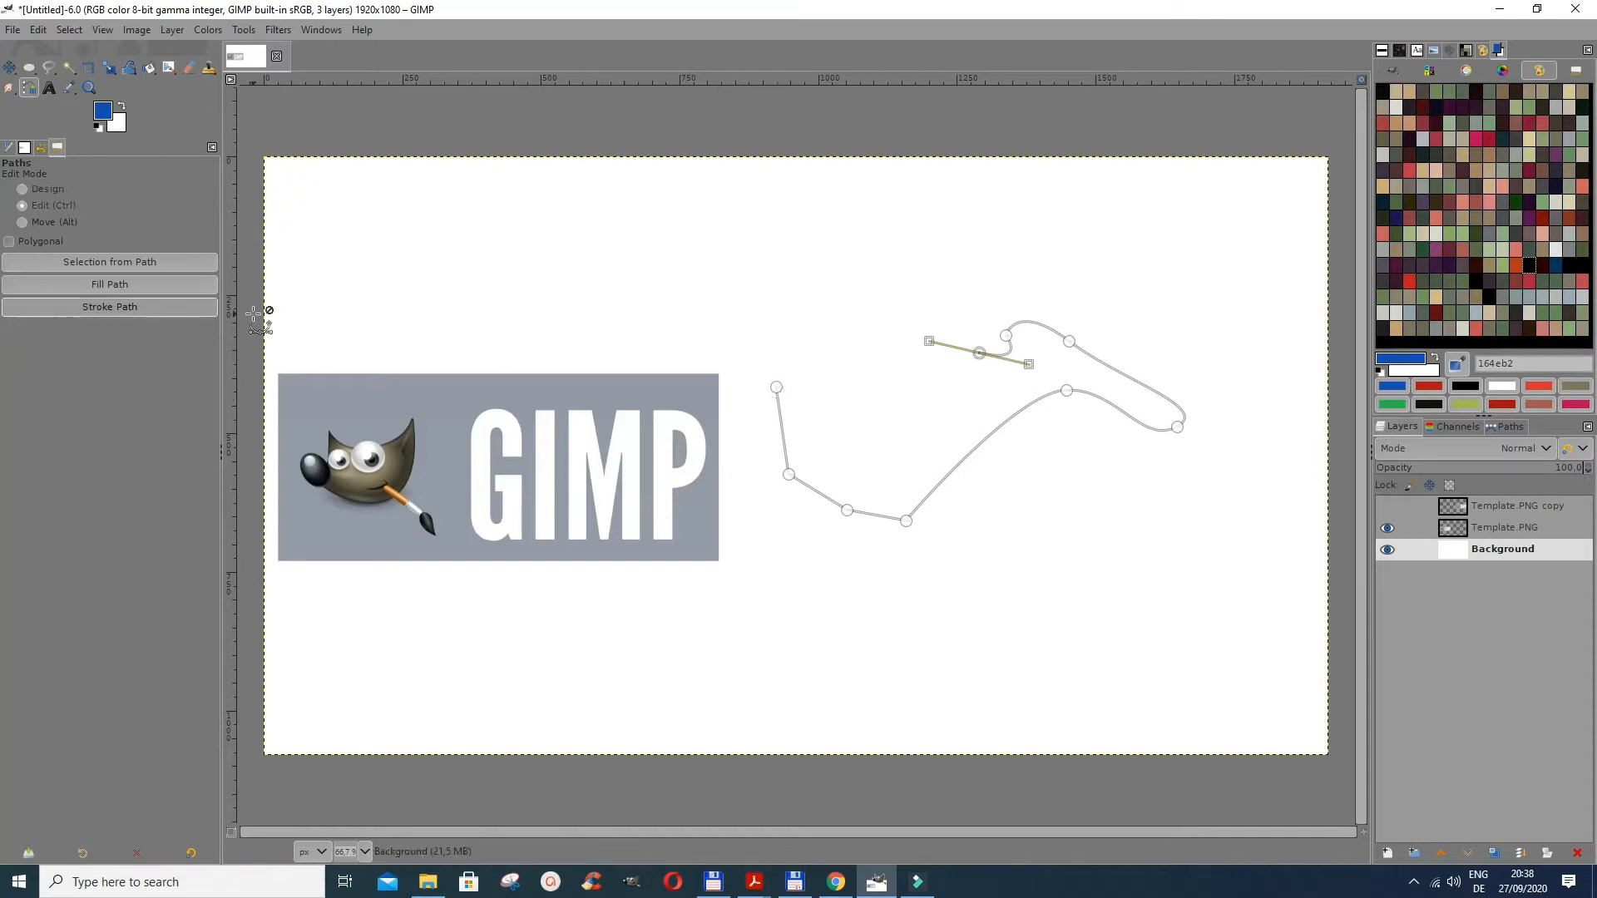
pyautogui.click(23, 205)
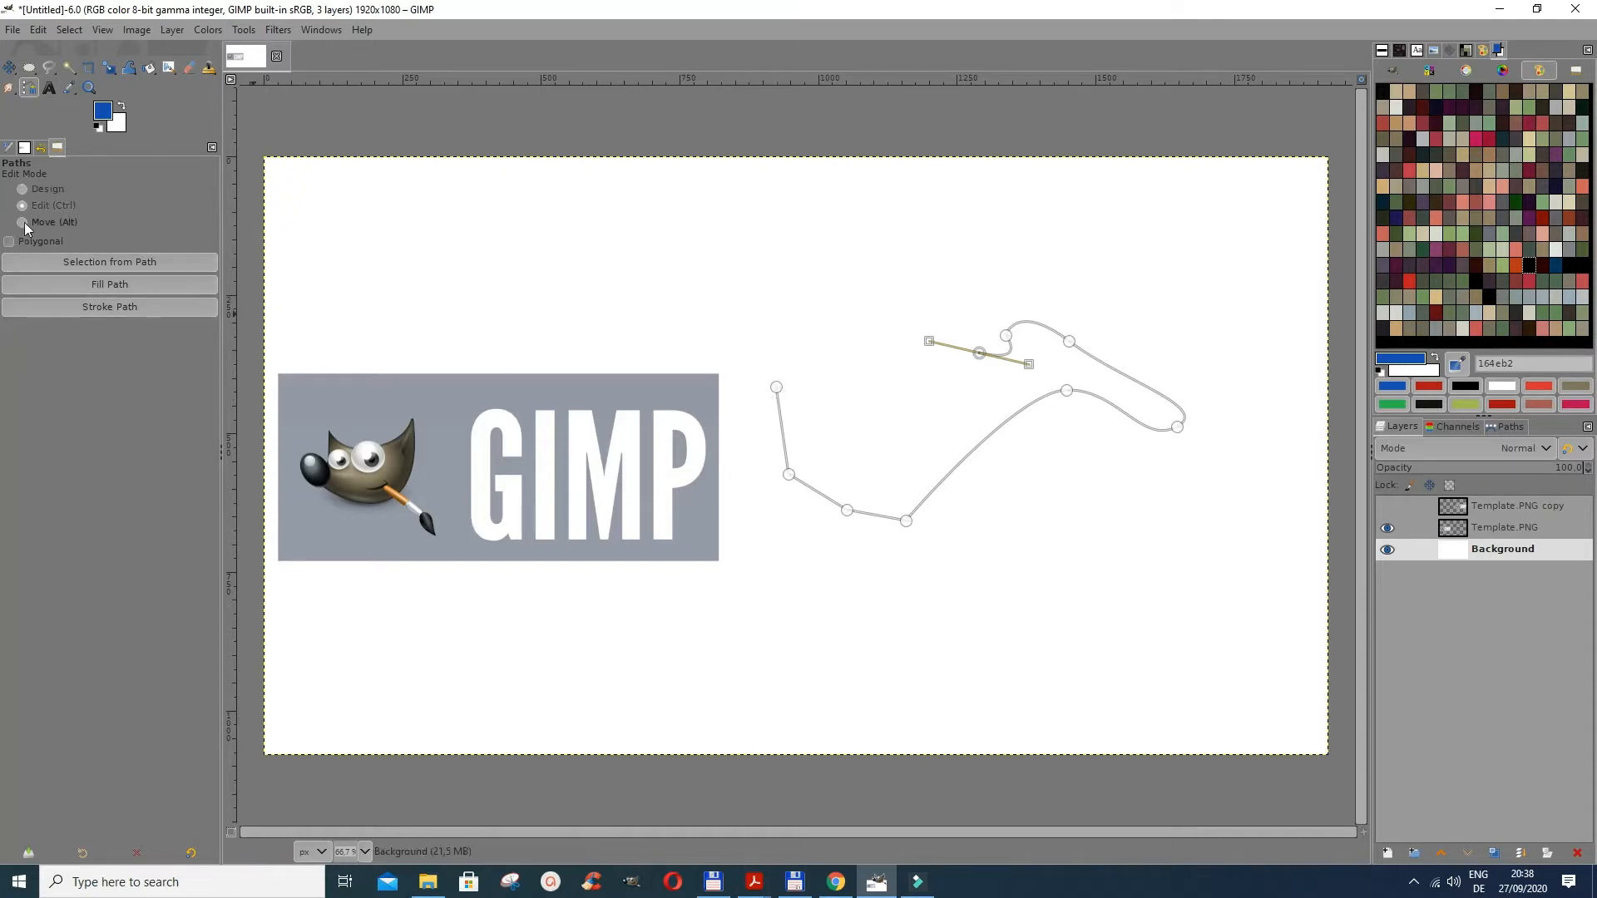
pyautogui.click(778, 387)
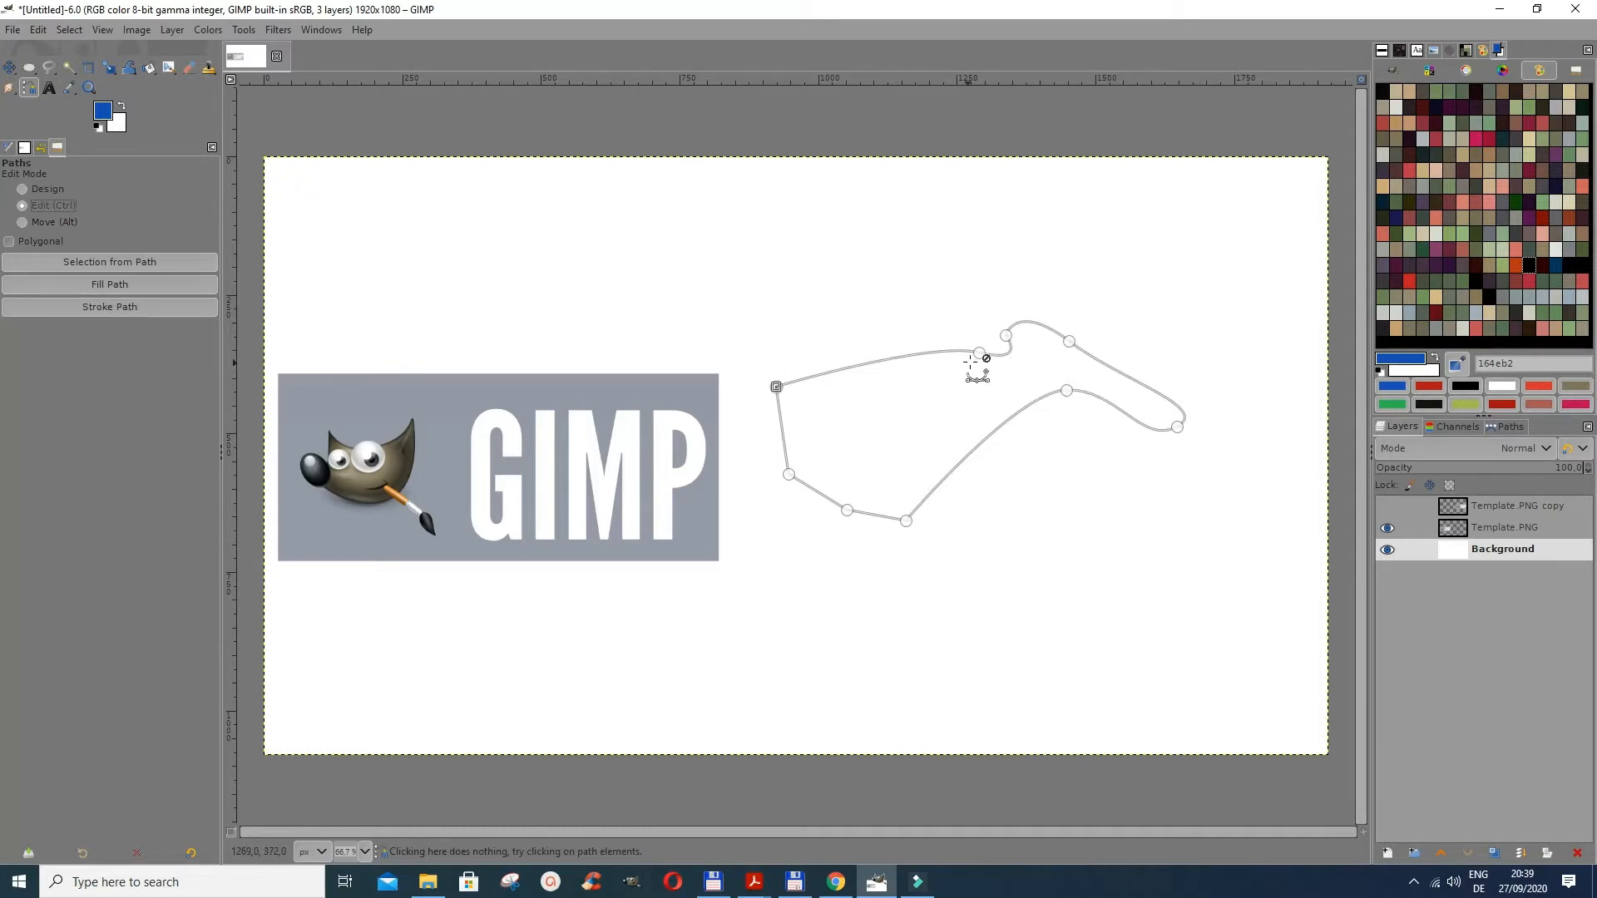
# - Move the whole closed path slightly up and to the right on the canvas, undoing an unwanted shift
pyautogui.click(22, 222)
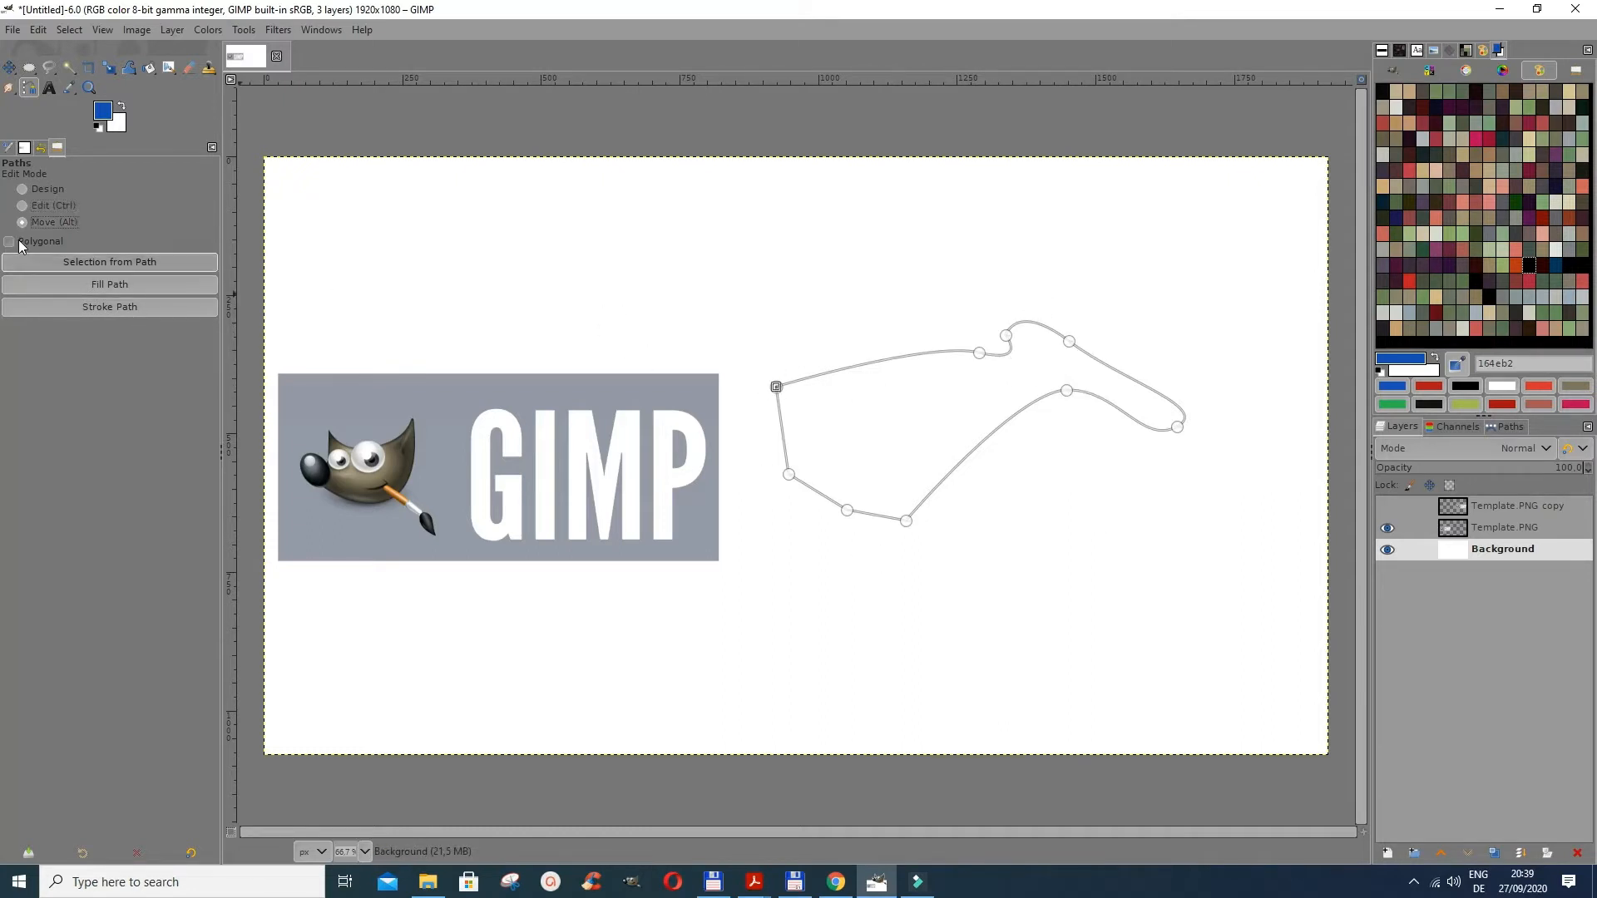
pyautogui.moveTo(832, 380); pyautogui.dragTo(861, 345)
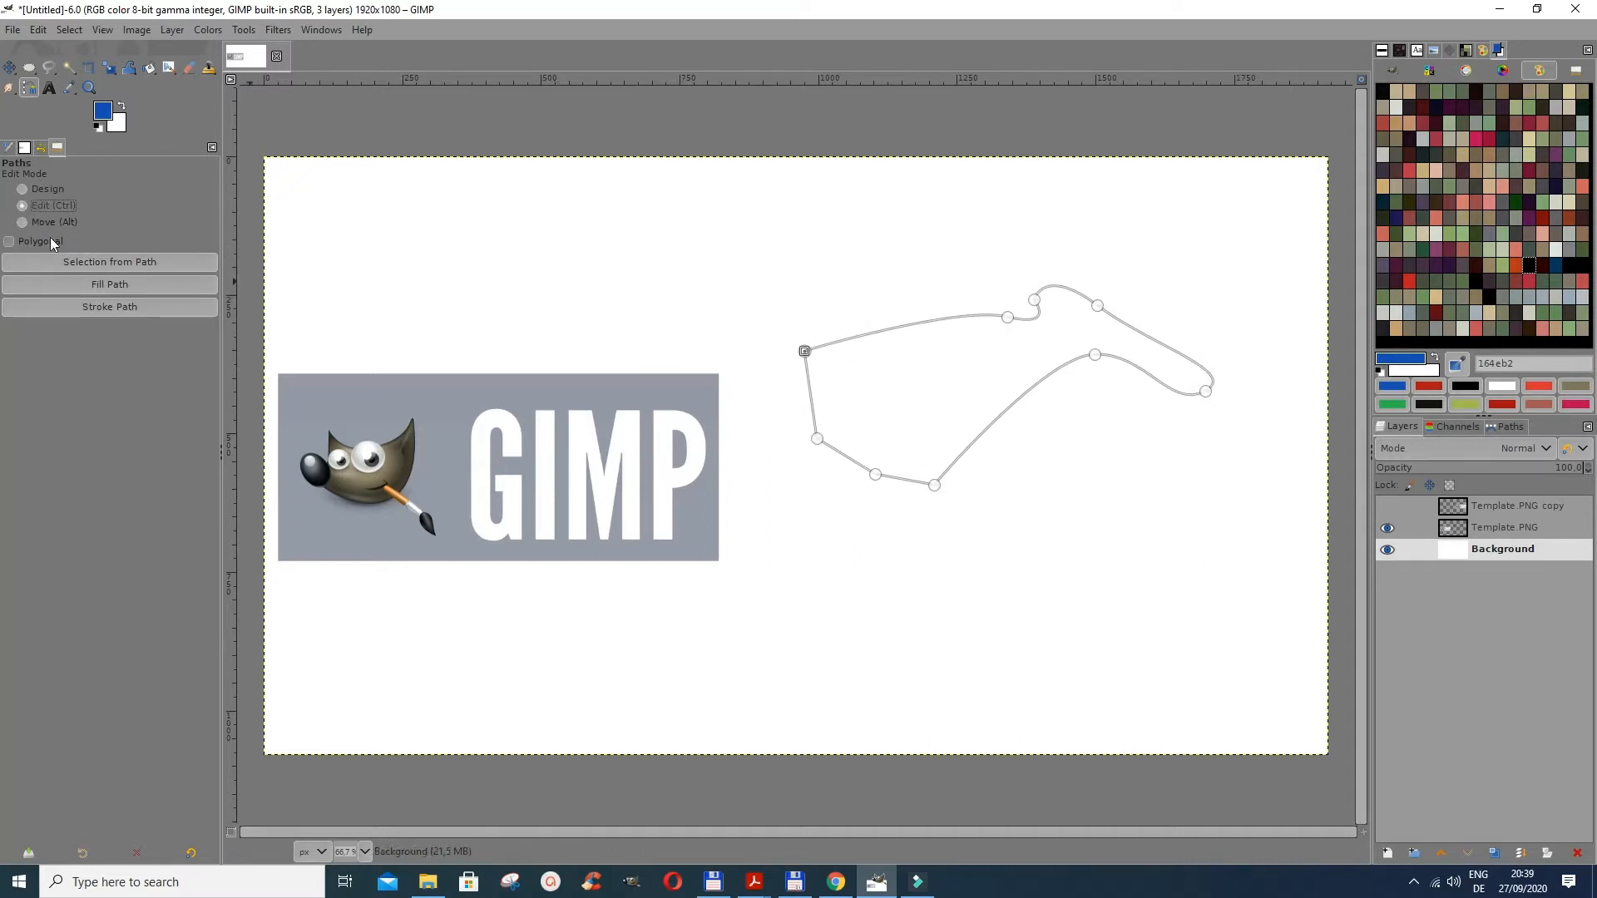
pyautogui.click(72, 221)
pyautogui.moveTo(916, 337); pyautogui.dragTo(929, 288)
pyautogui.hotkey('ctrl', 'z')
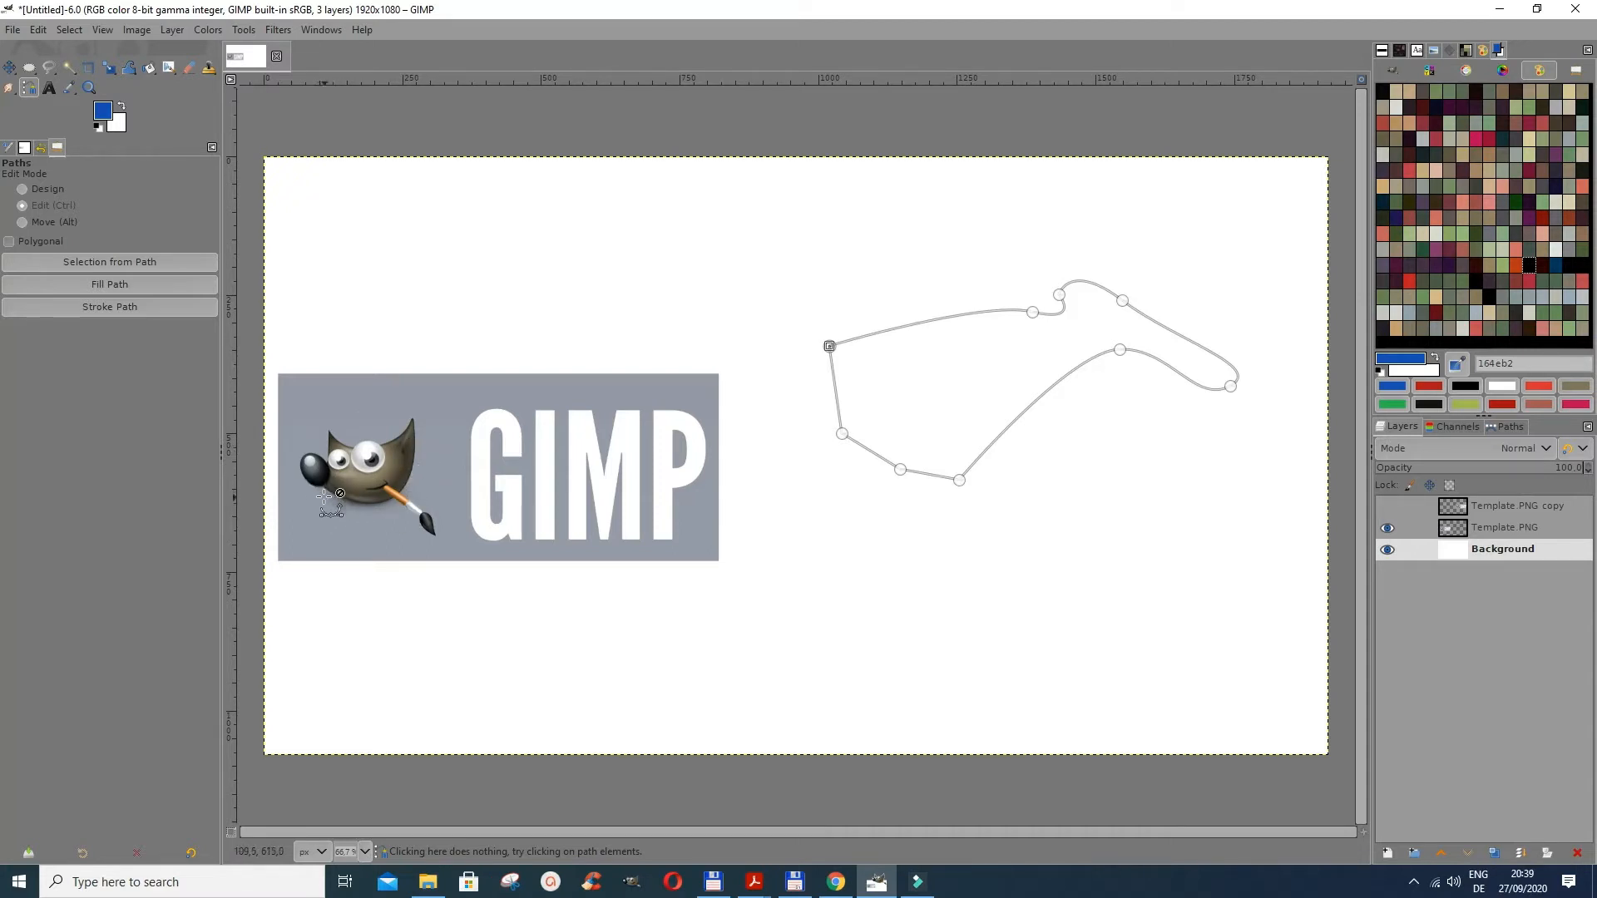
# - Hide the Background layer and start a new path component tracing the mascot's chin and around its paintbrush
pyautogui.click(1390, 552)
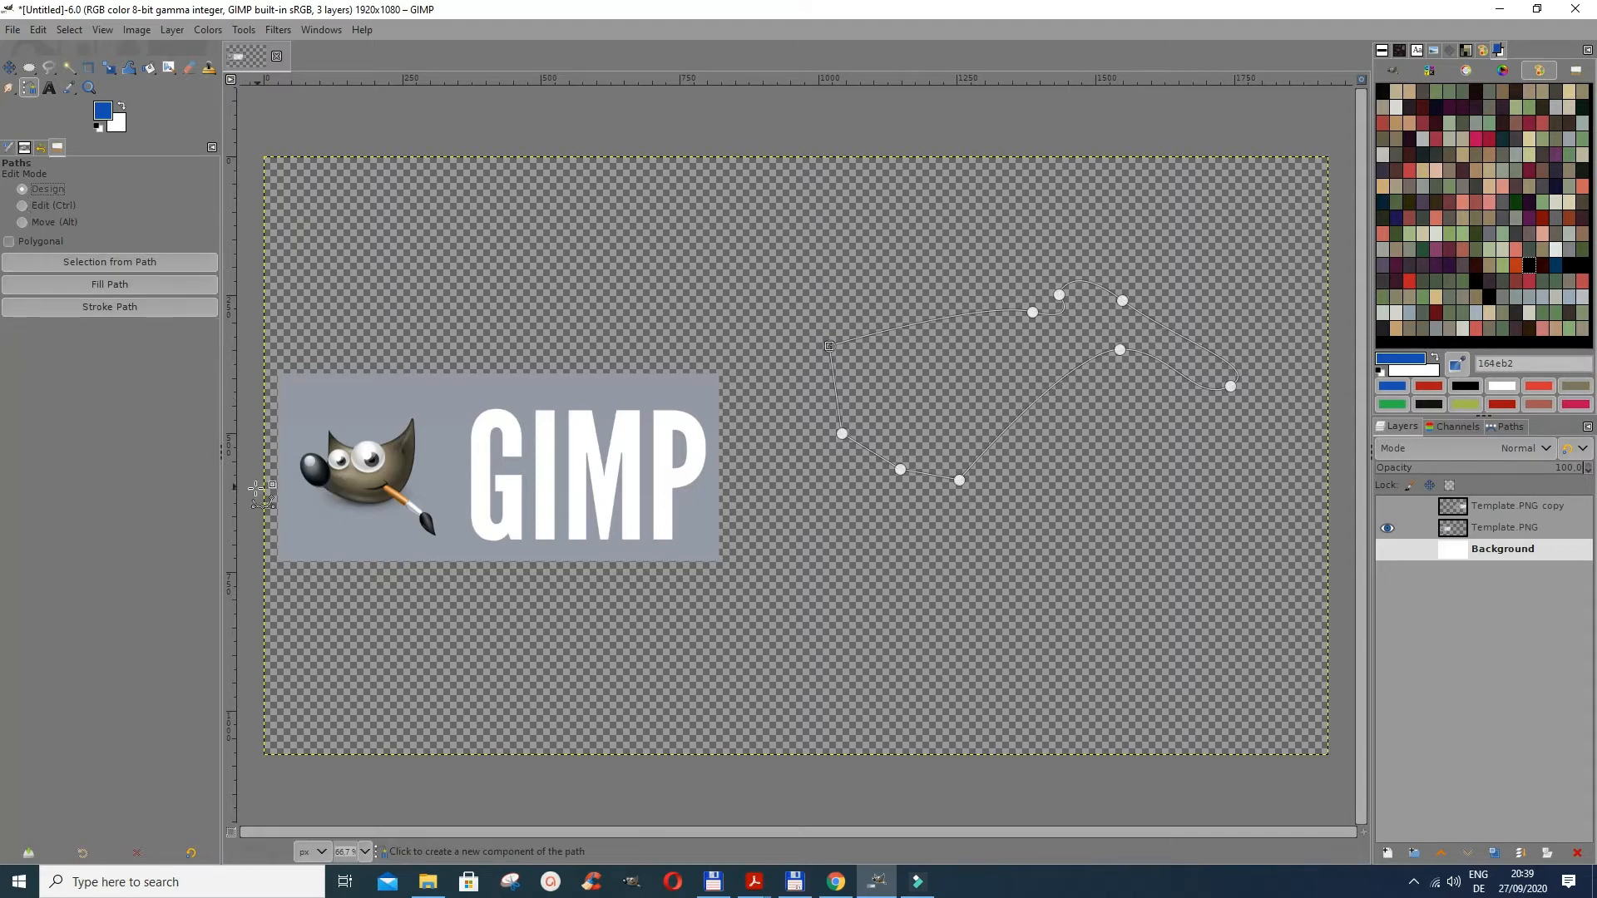
pyautogui.click(324, 489)
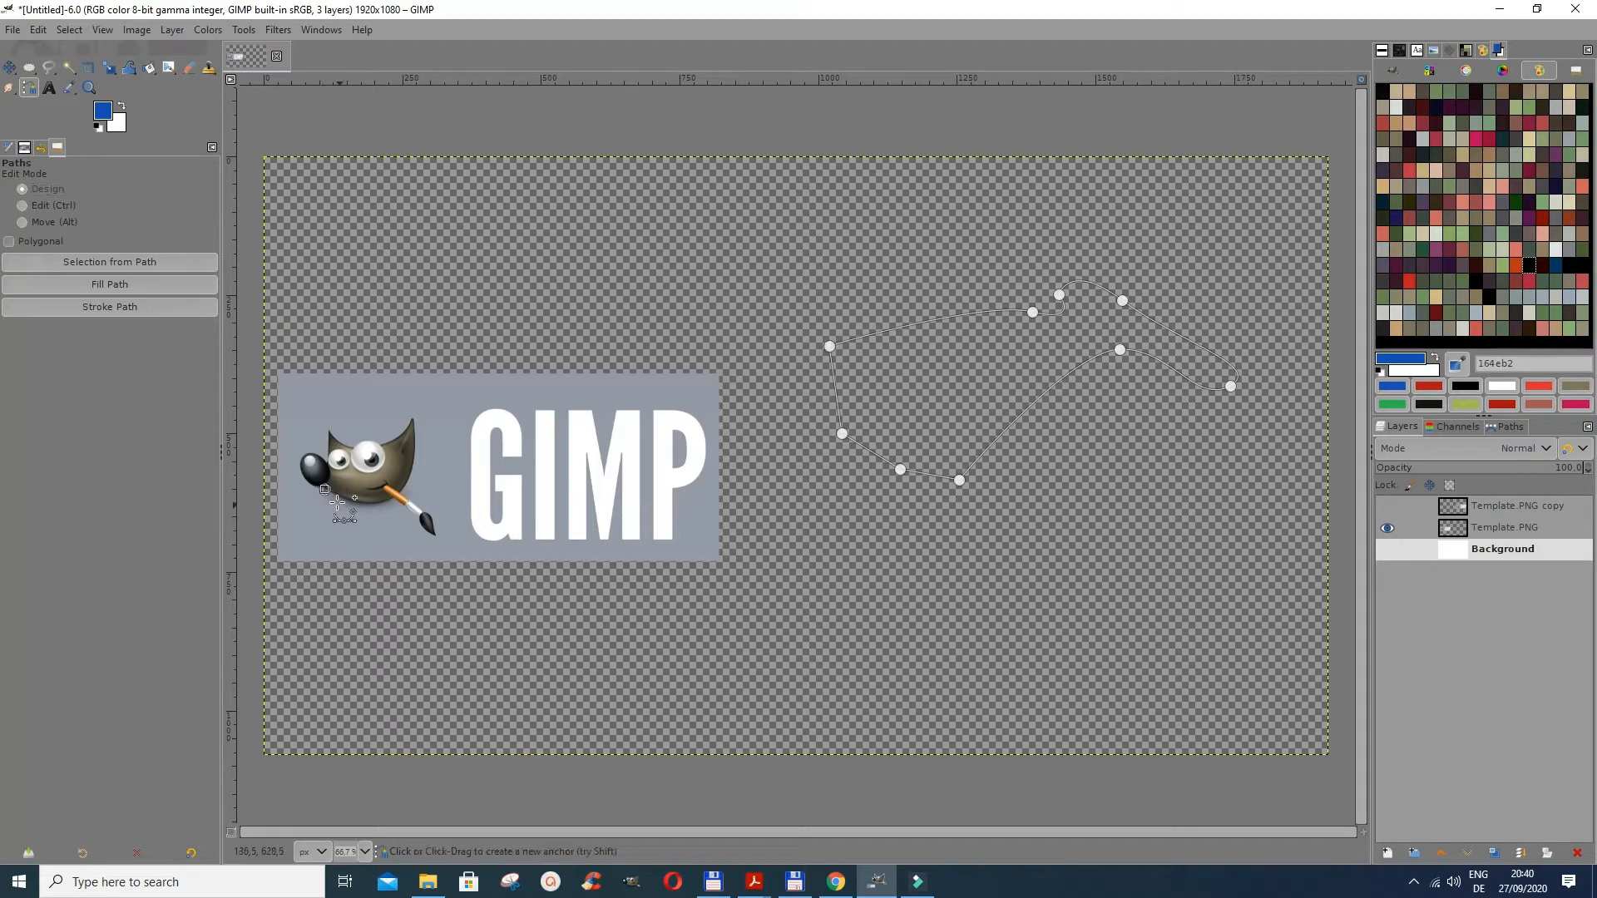
pyautogui.click(393, 499)
pyautogui.click(407, 509)
pyautogui.click(436, 536)
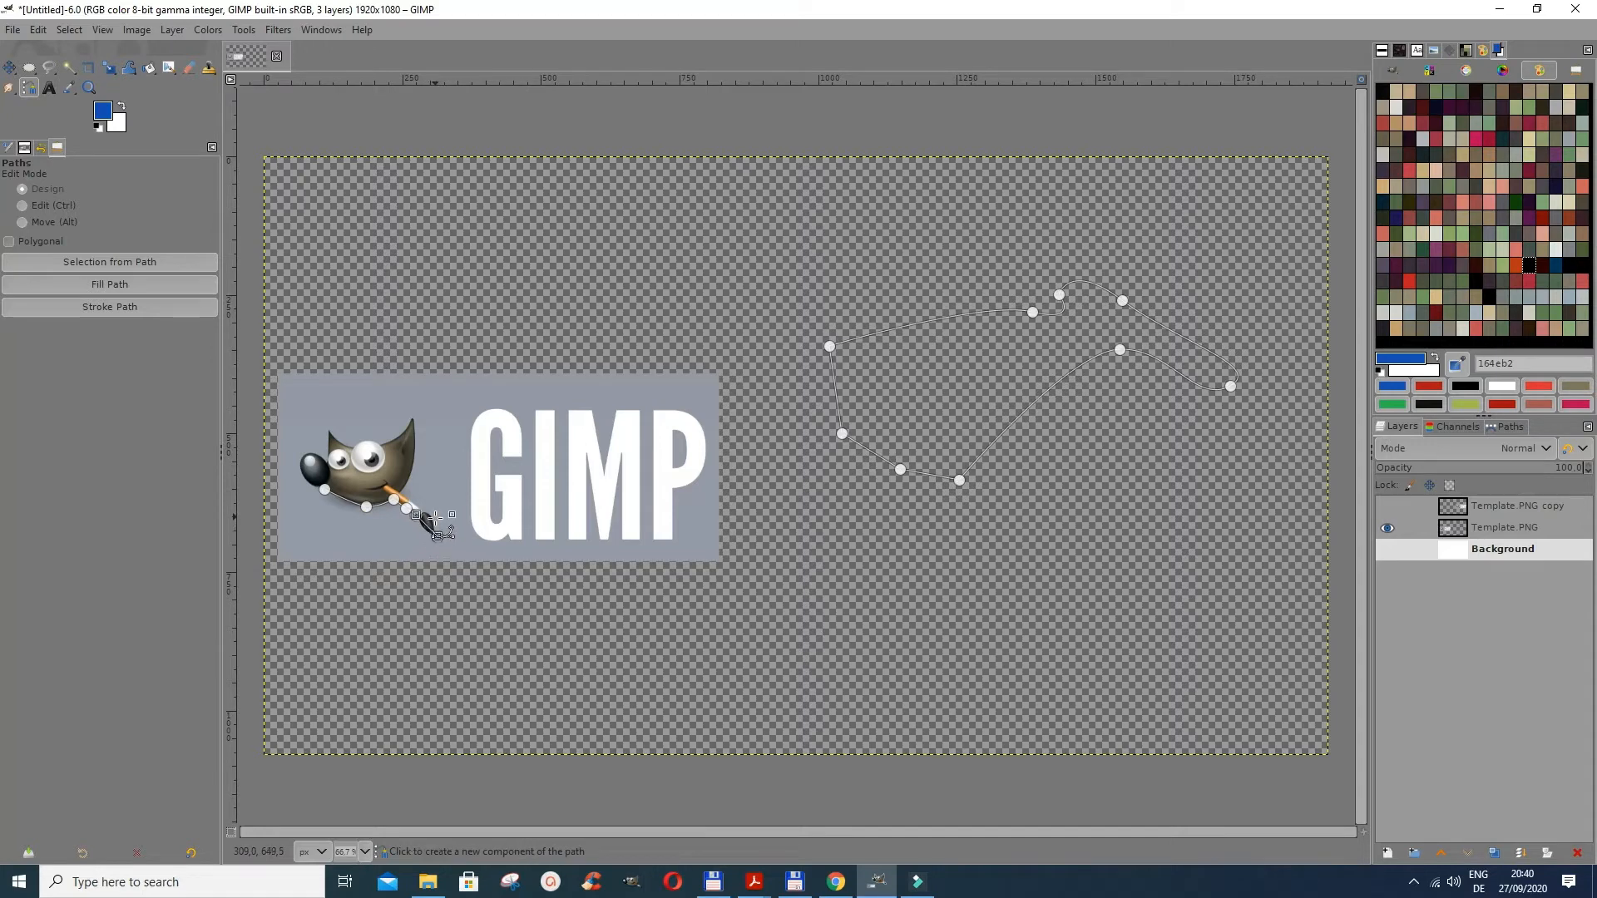
pyautogui.click(417, 506)
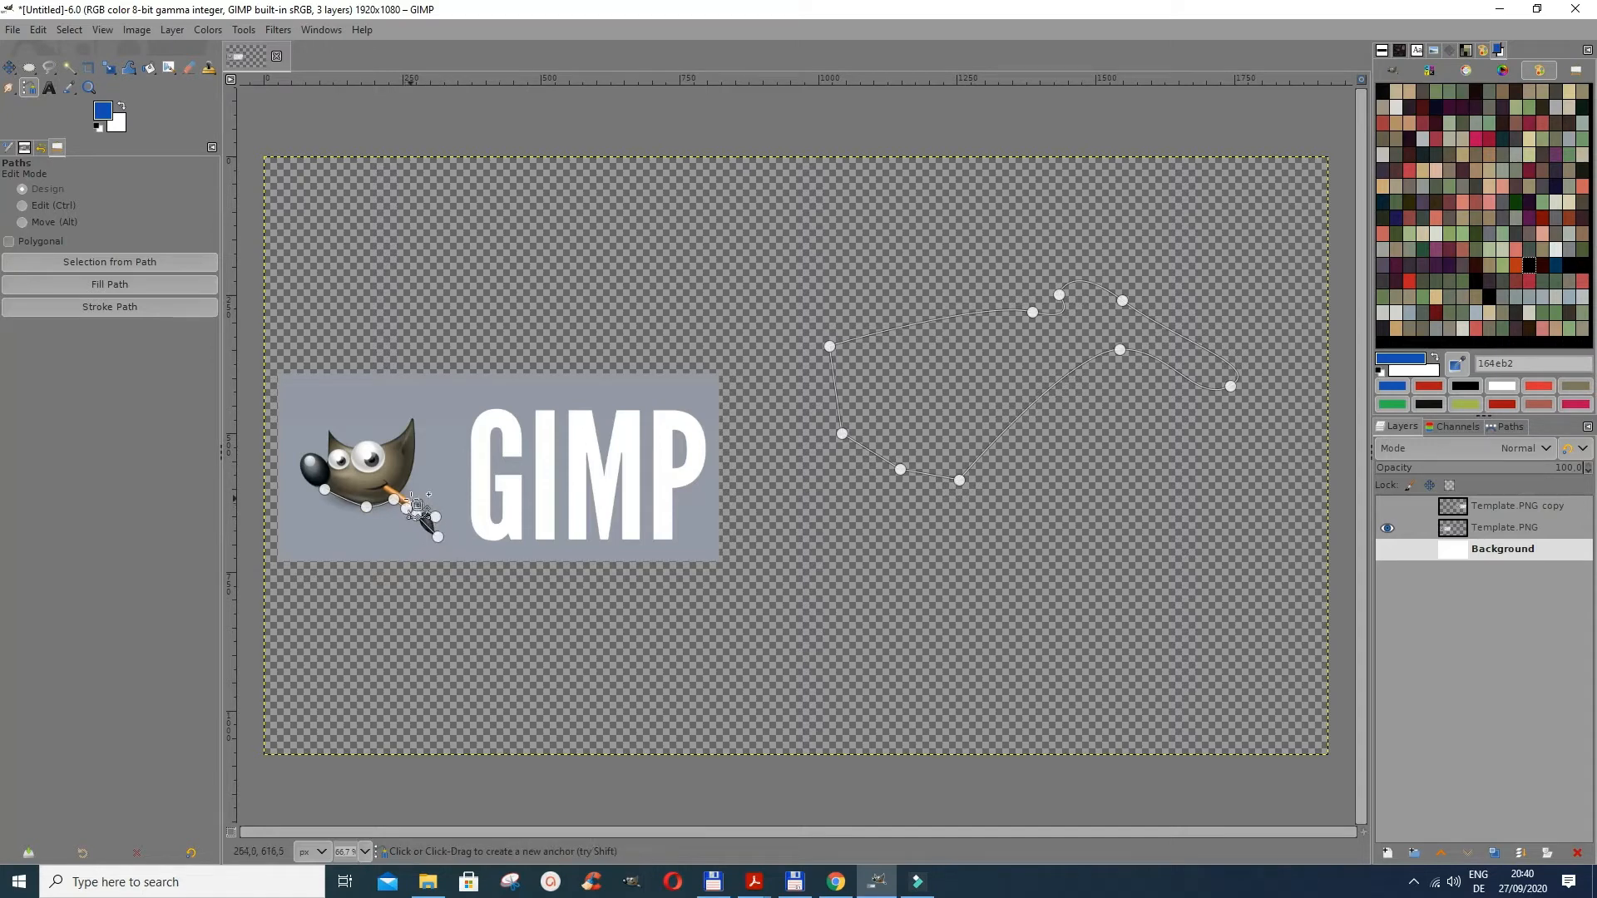
pyautogui.click(403, 492)
# - Continue the mascot's outline from the ear near the lettering over the eyes and other ear to the nose
pyautogui.moveTo(422, 426)
pyautogui.mouseDown()
pyautogui.moveTo(436, 433)
pyautogui.moveTo(394, 421)
pyautogui.mouseUp()
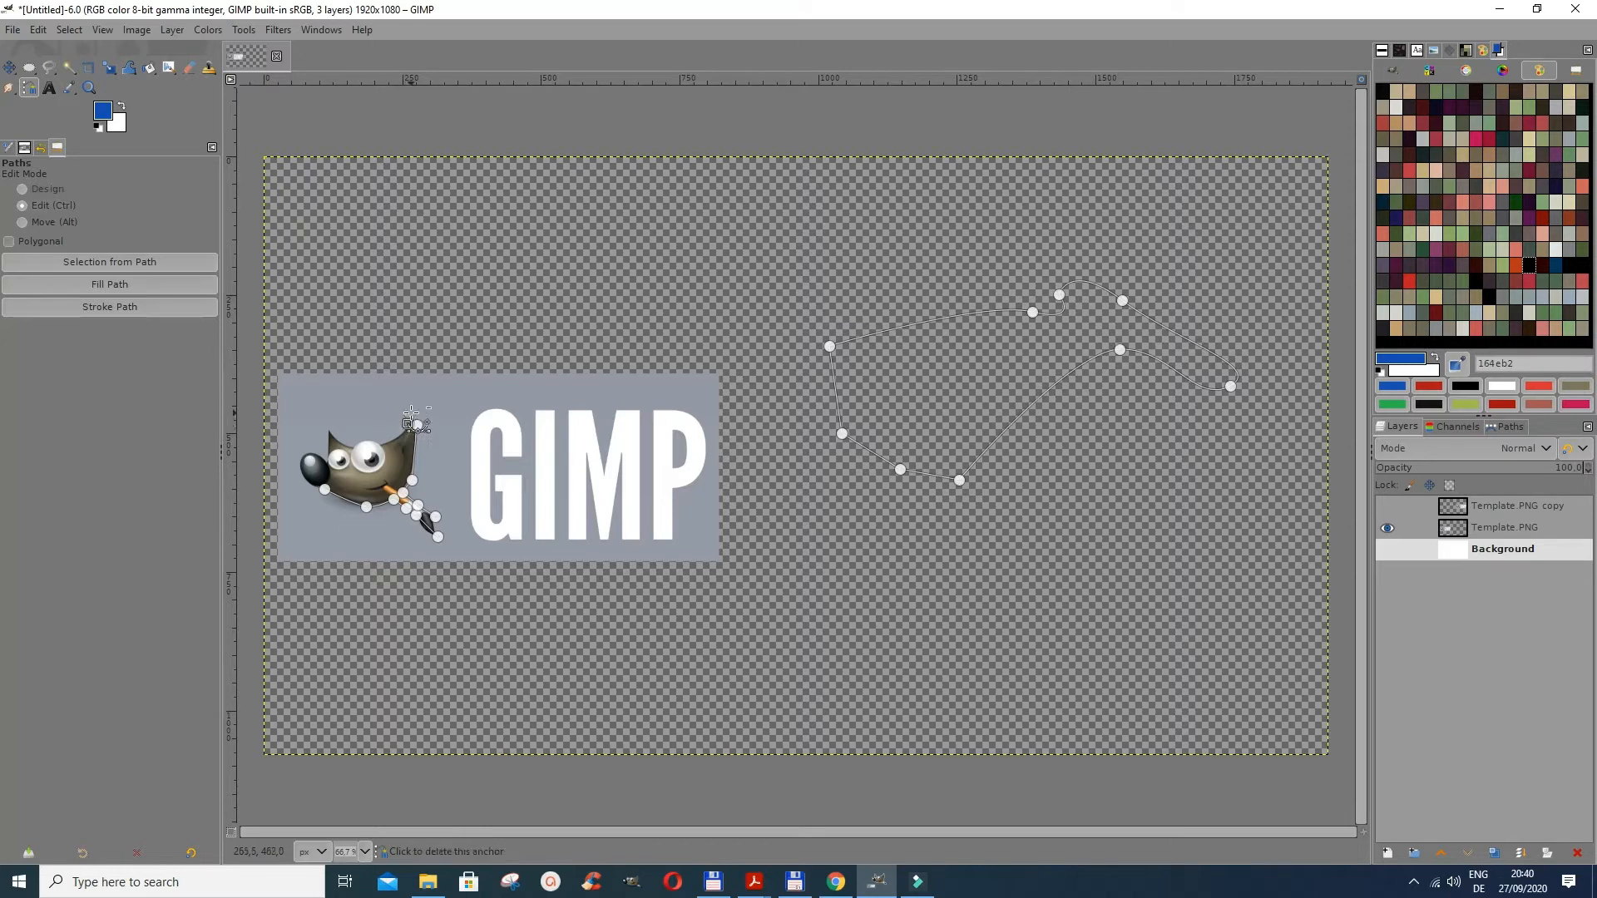
pyautogui.press('ctrl')
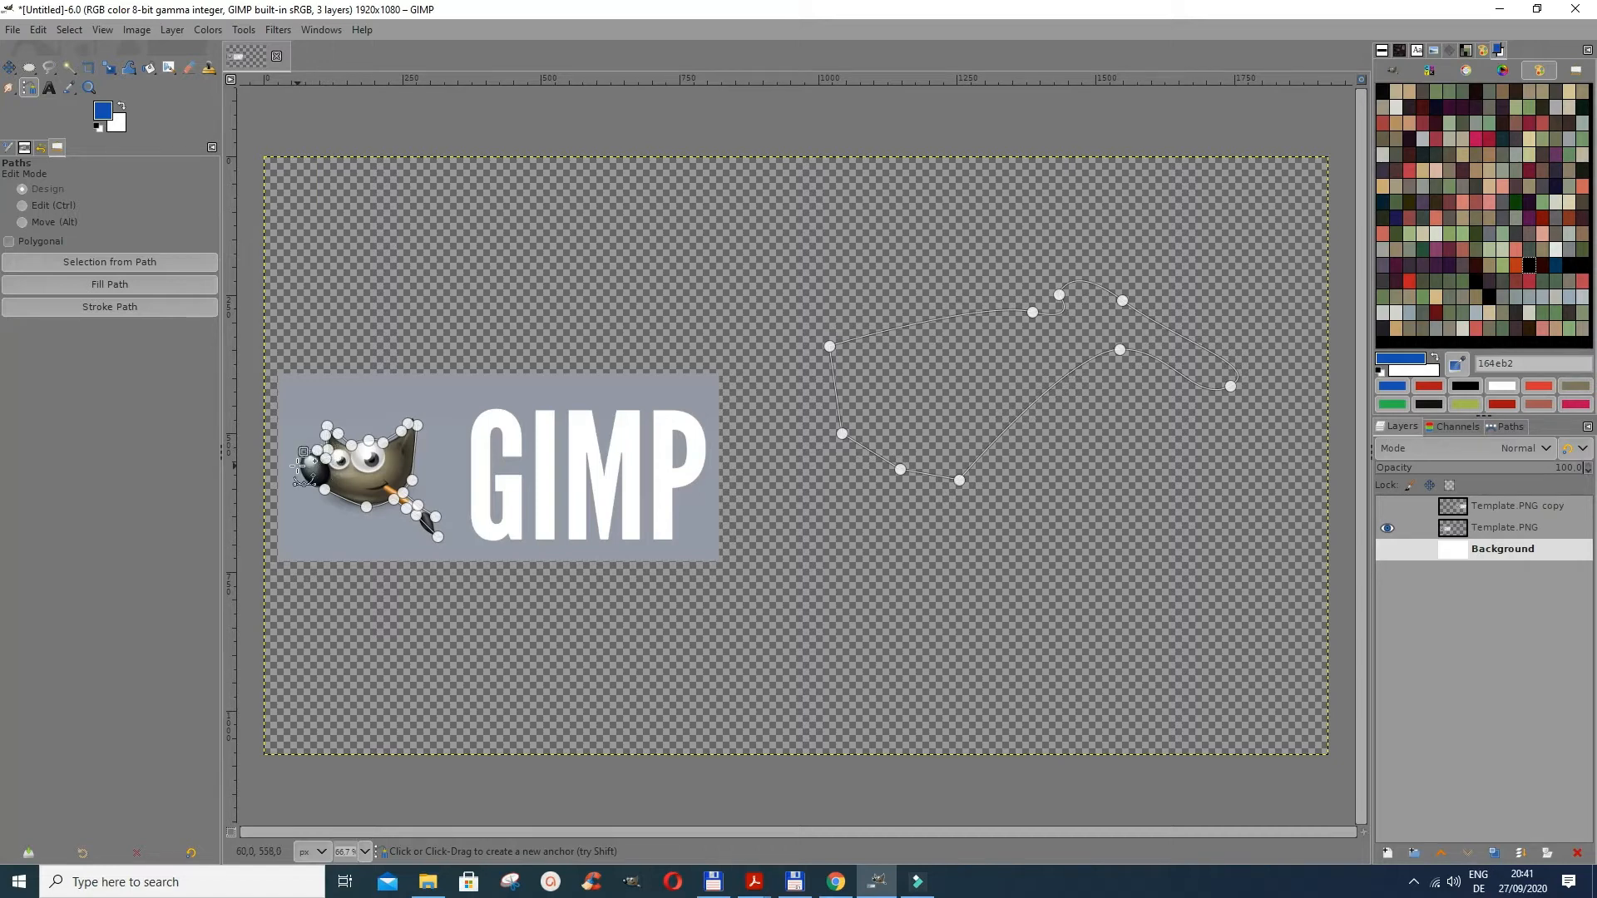
pyautogui.click(297, 466)
pyautogui.click(302, 480)
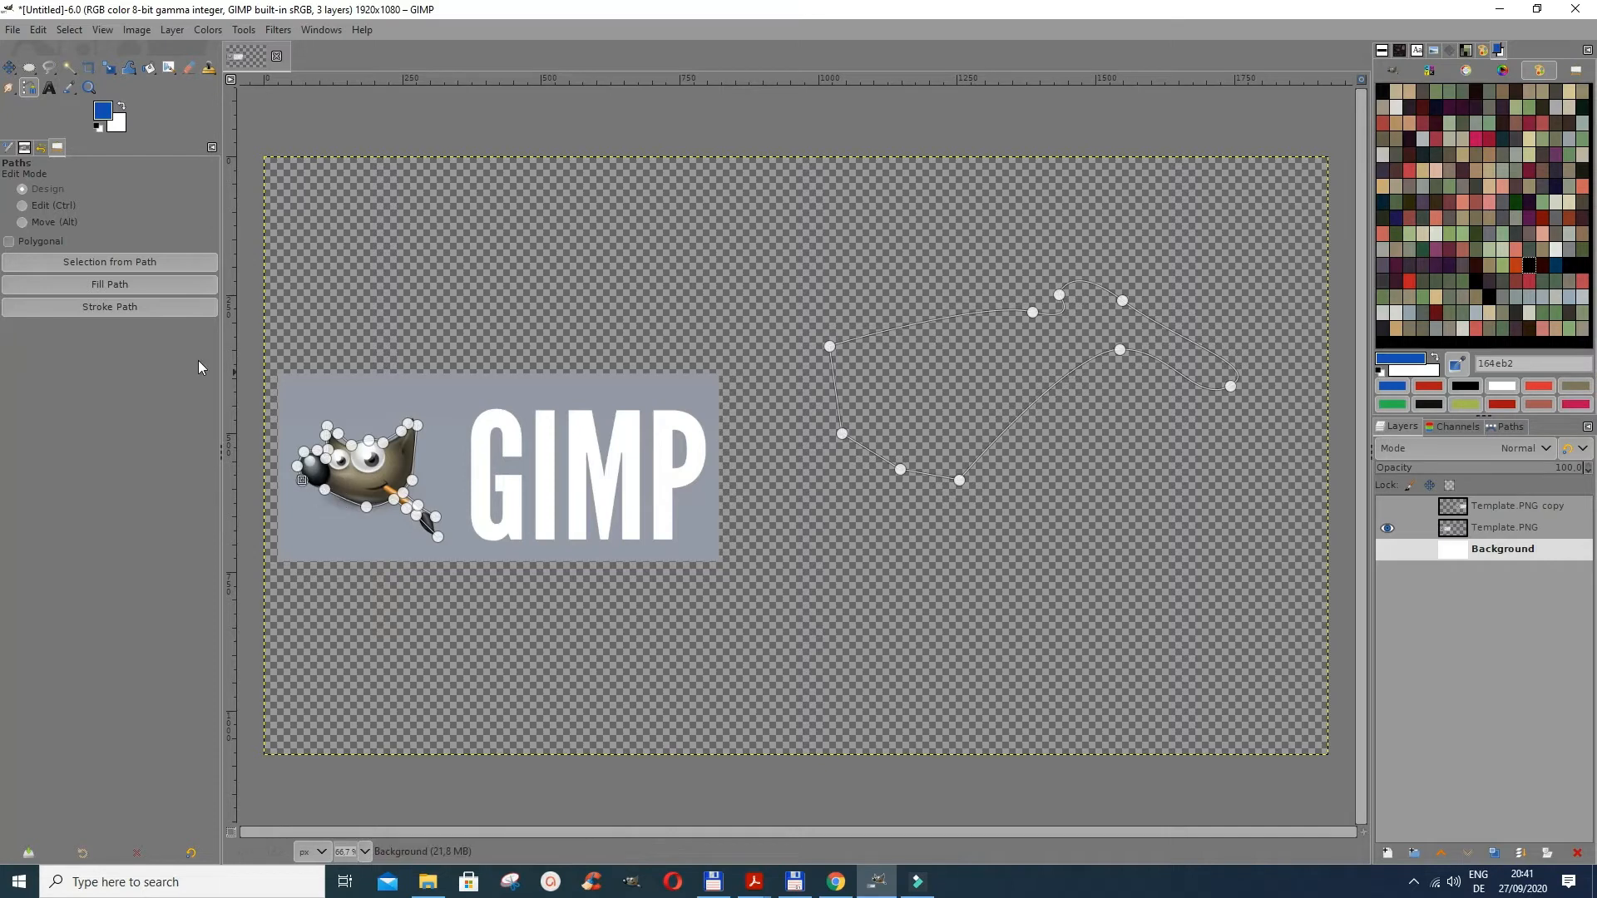
# - Switch the path to Edit mode and refine the mascot outline's anchors at the brush tip and ears
pyautogui.click(23, 205)
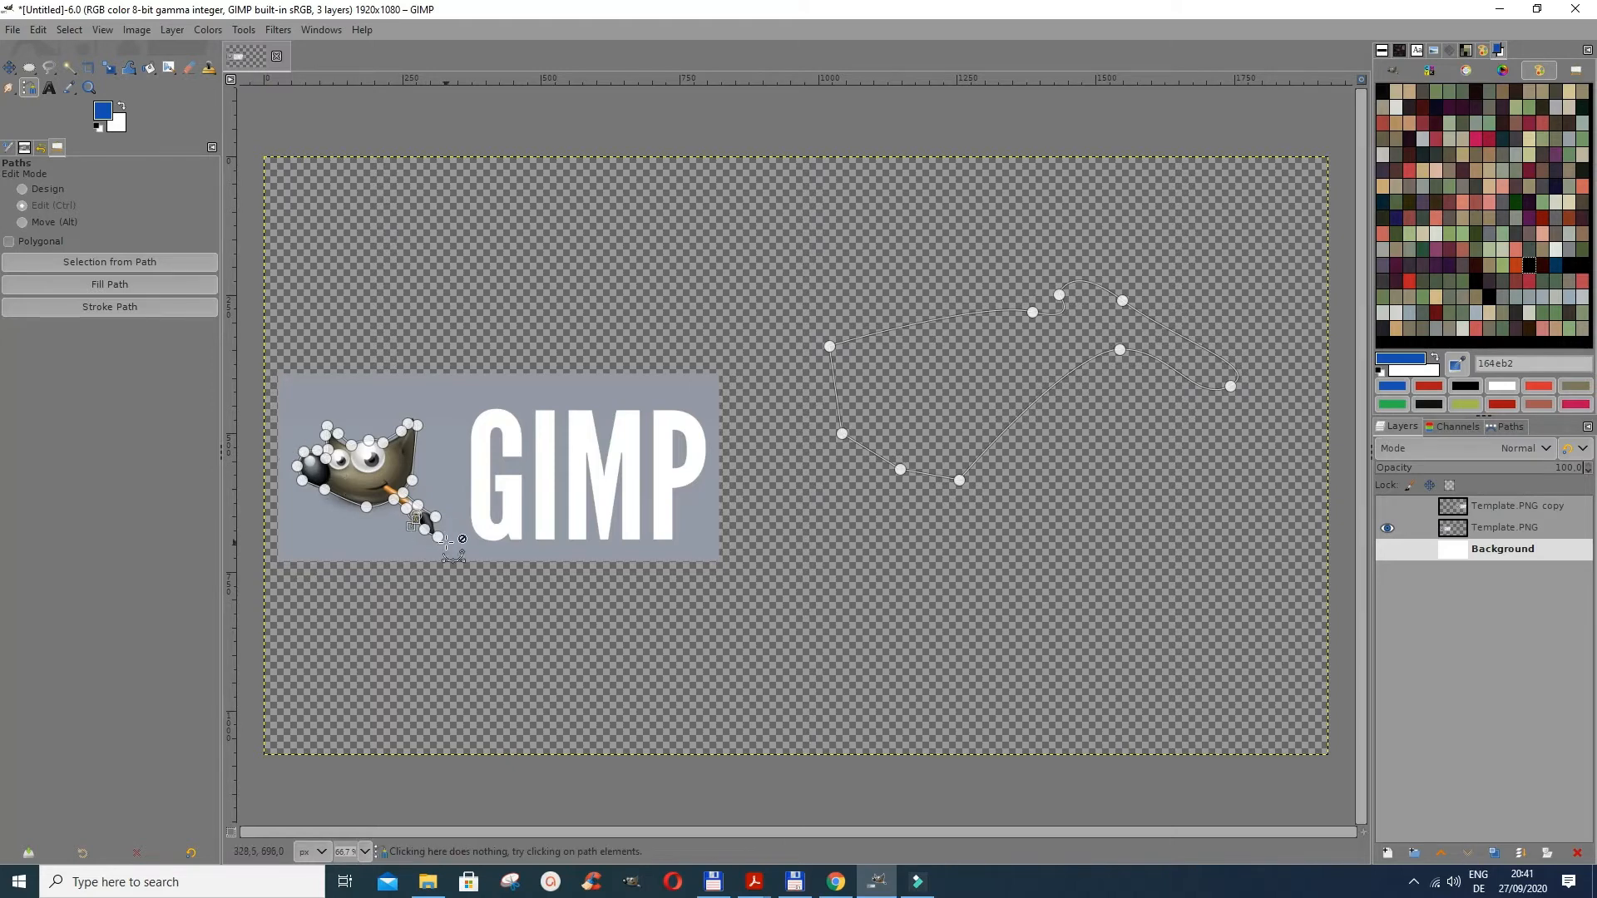
pyautogui.click(435, 517)
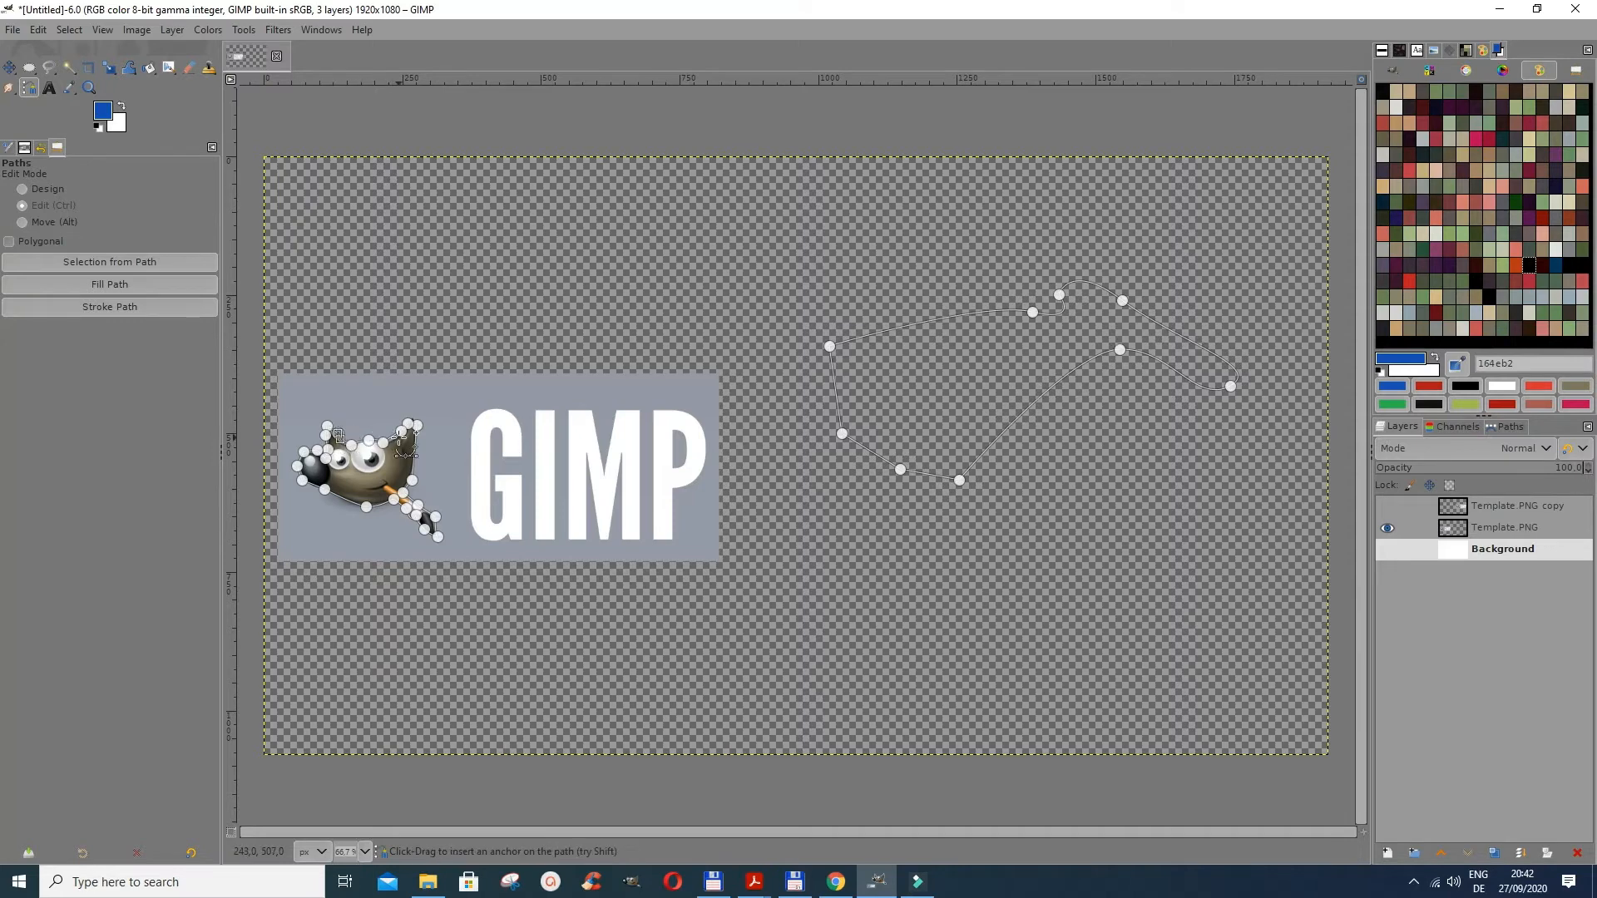
pyautogui.click(401, 431)
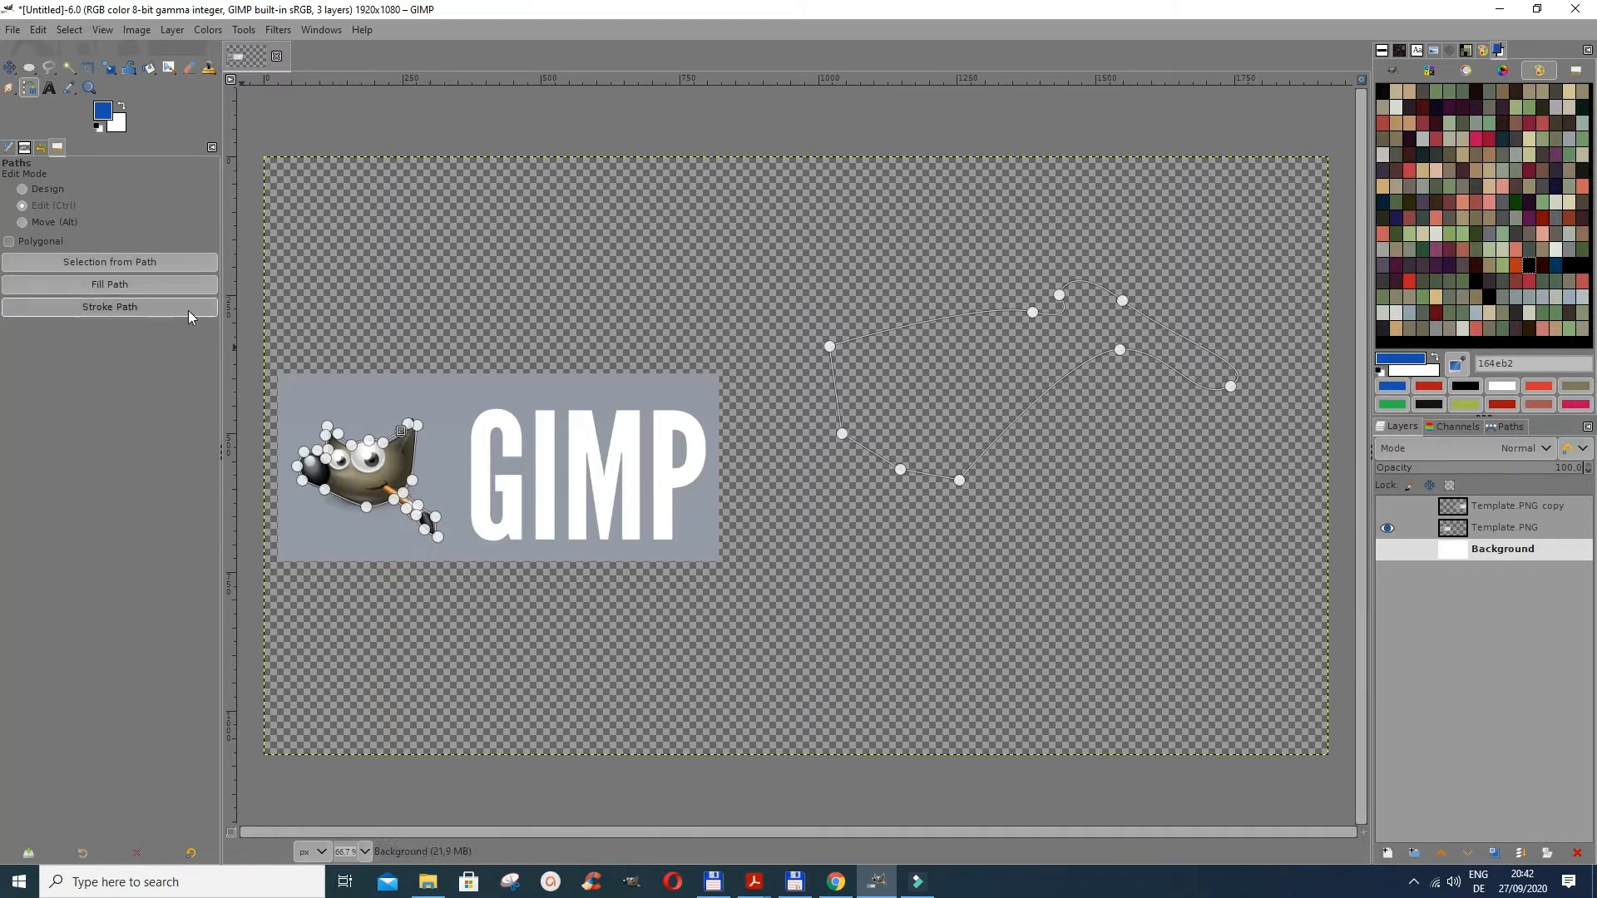
# - Create a selection from the path and add a layer mask initialized to Selection on the Template.PNG layer
pyautogui.click(97, 266)
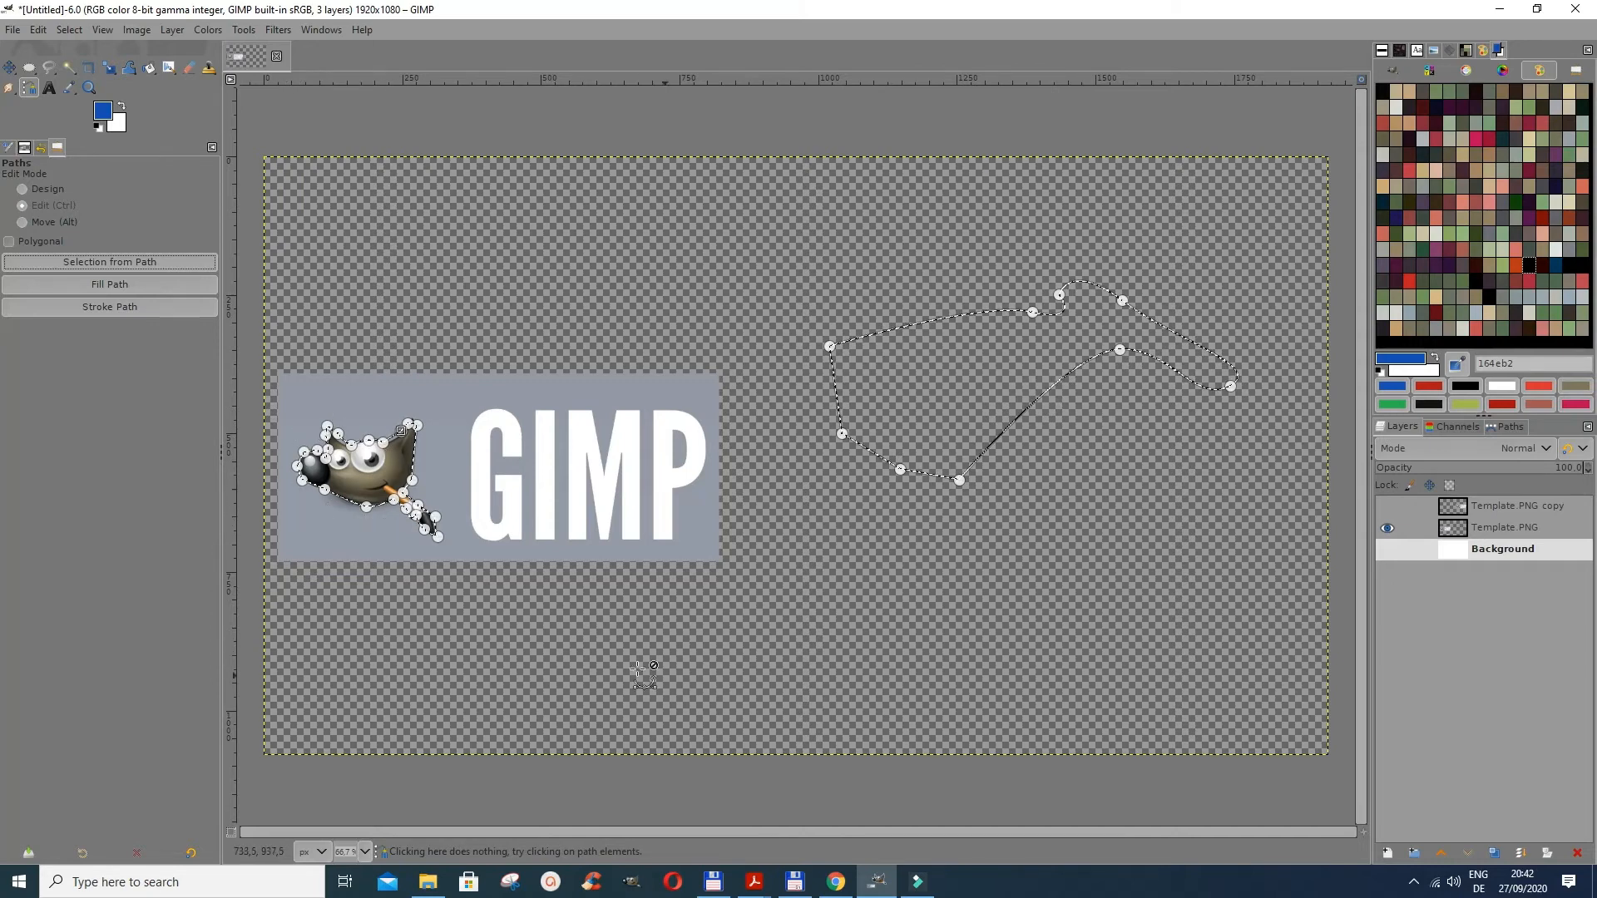
pyautogui.click(1504, 533)
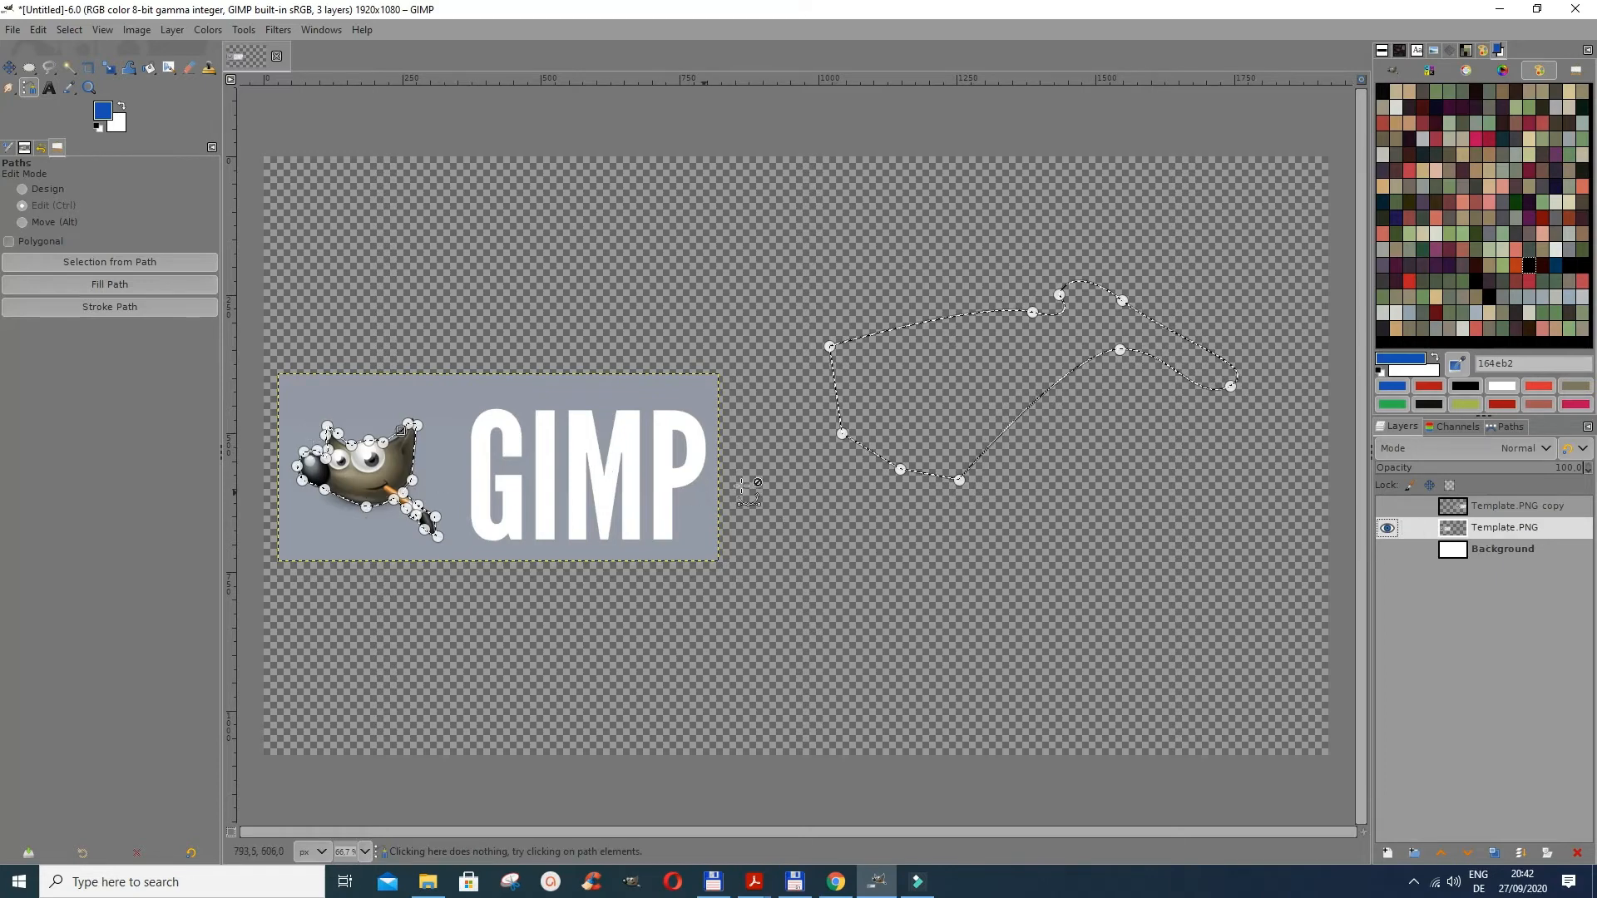
pyautogui.rightClick(1495, 532)
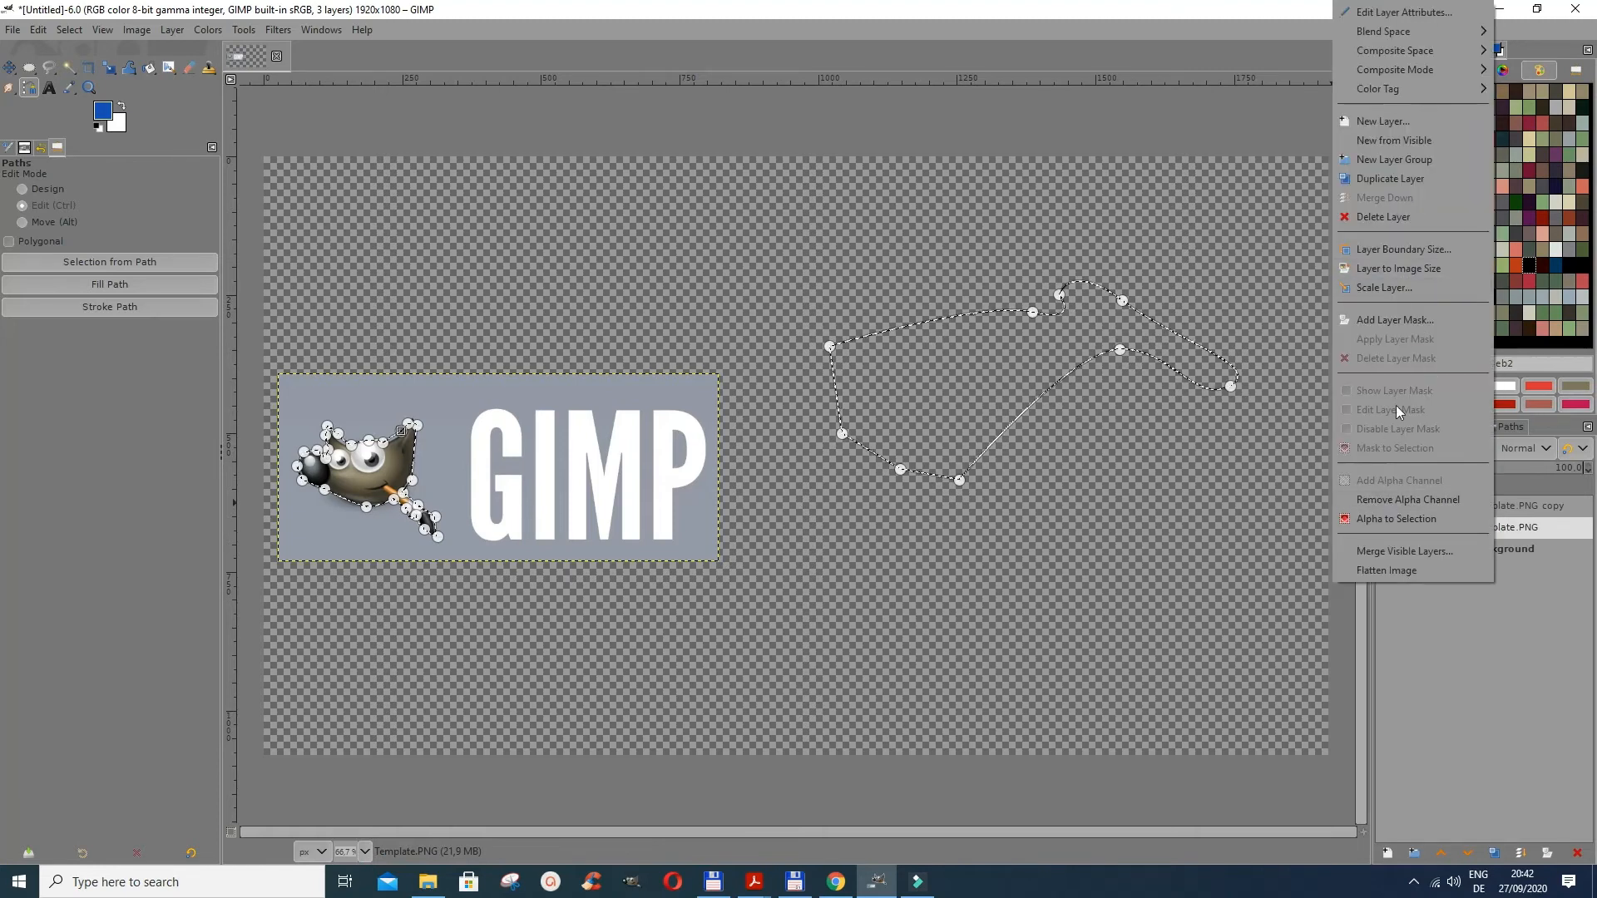
pyautogui.click(1396, 324)
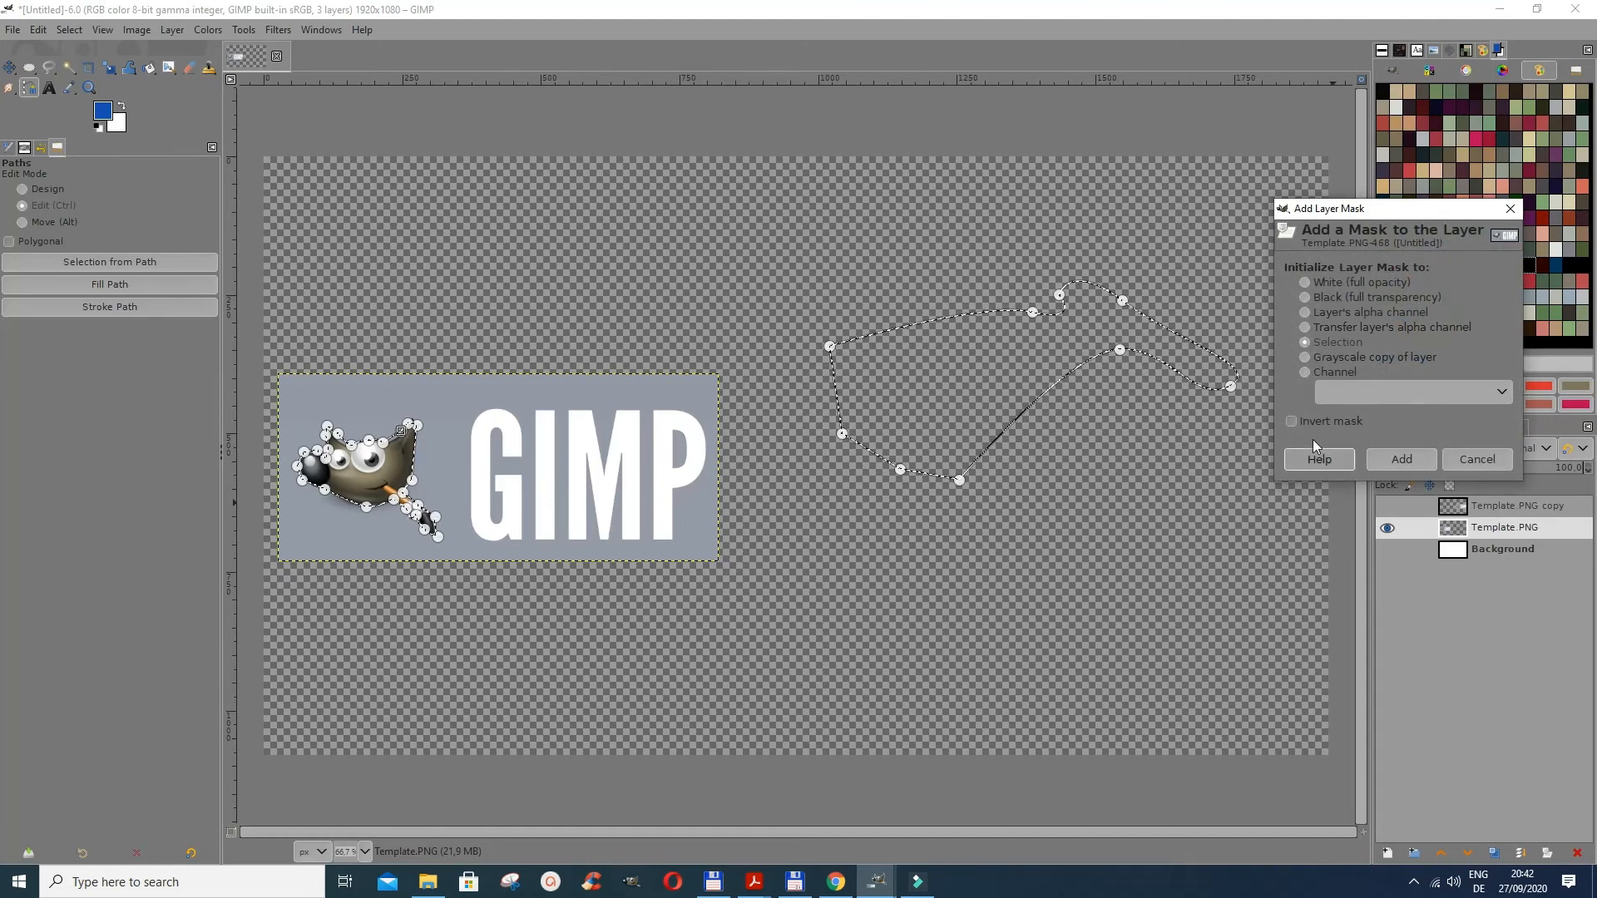
pyautogui.click(1400, 459)
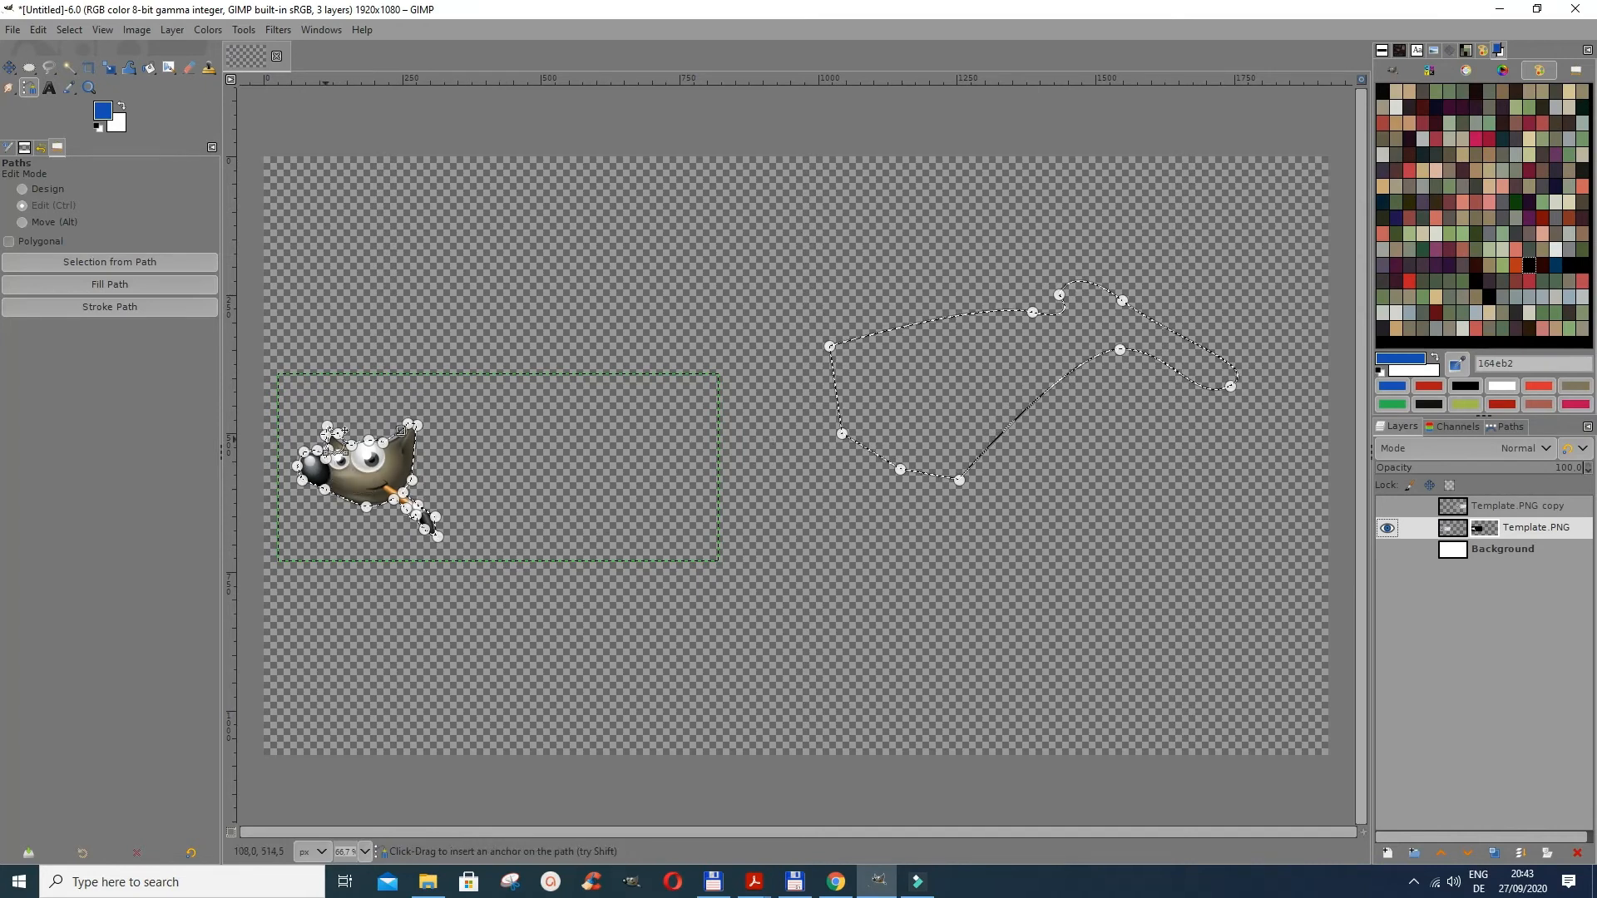
# - Select the white Background layer and make it visible again behind the masked mascot
pyautogui.moveTo(354, 443); pyautogui.dragTo(383, 427)
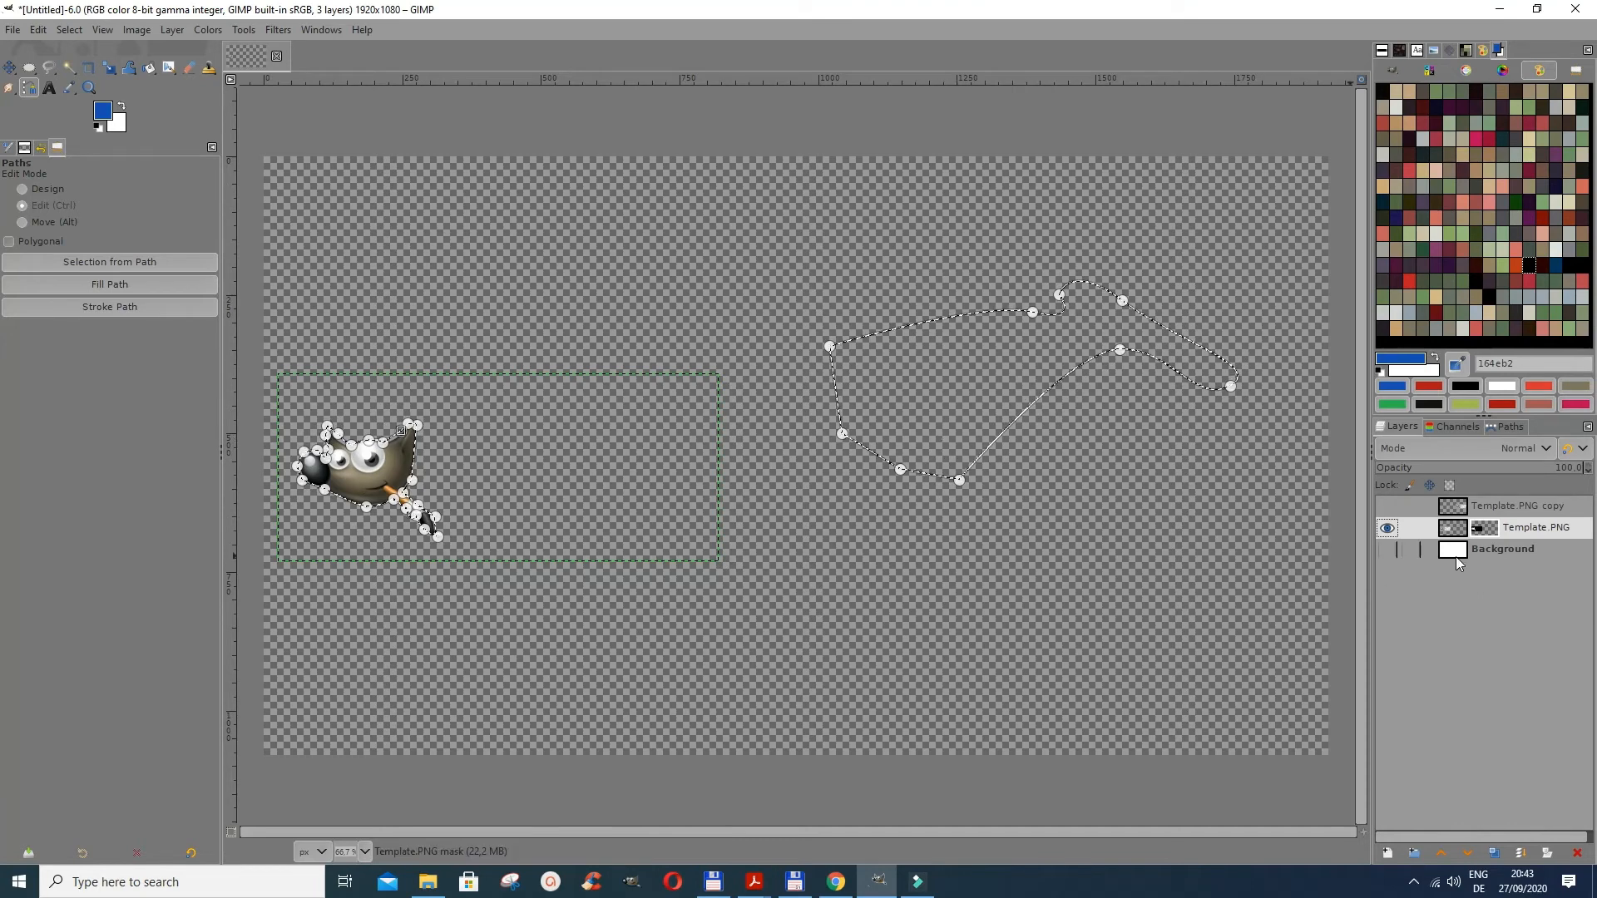
pyautogui.click(1487, 553)
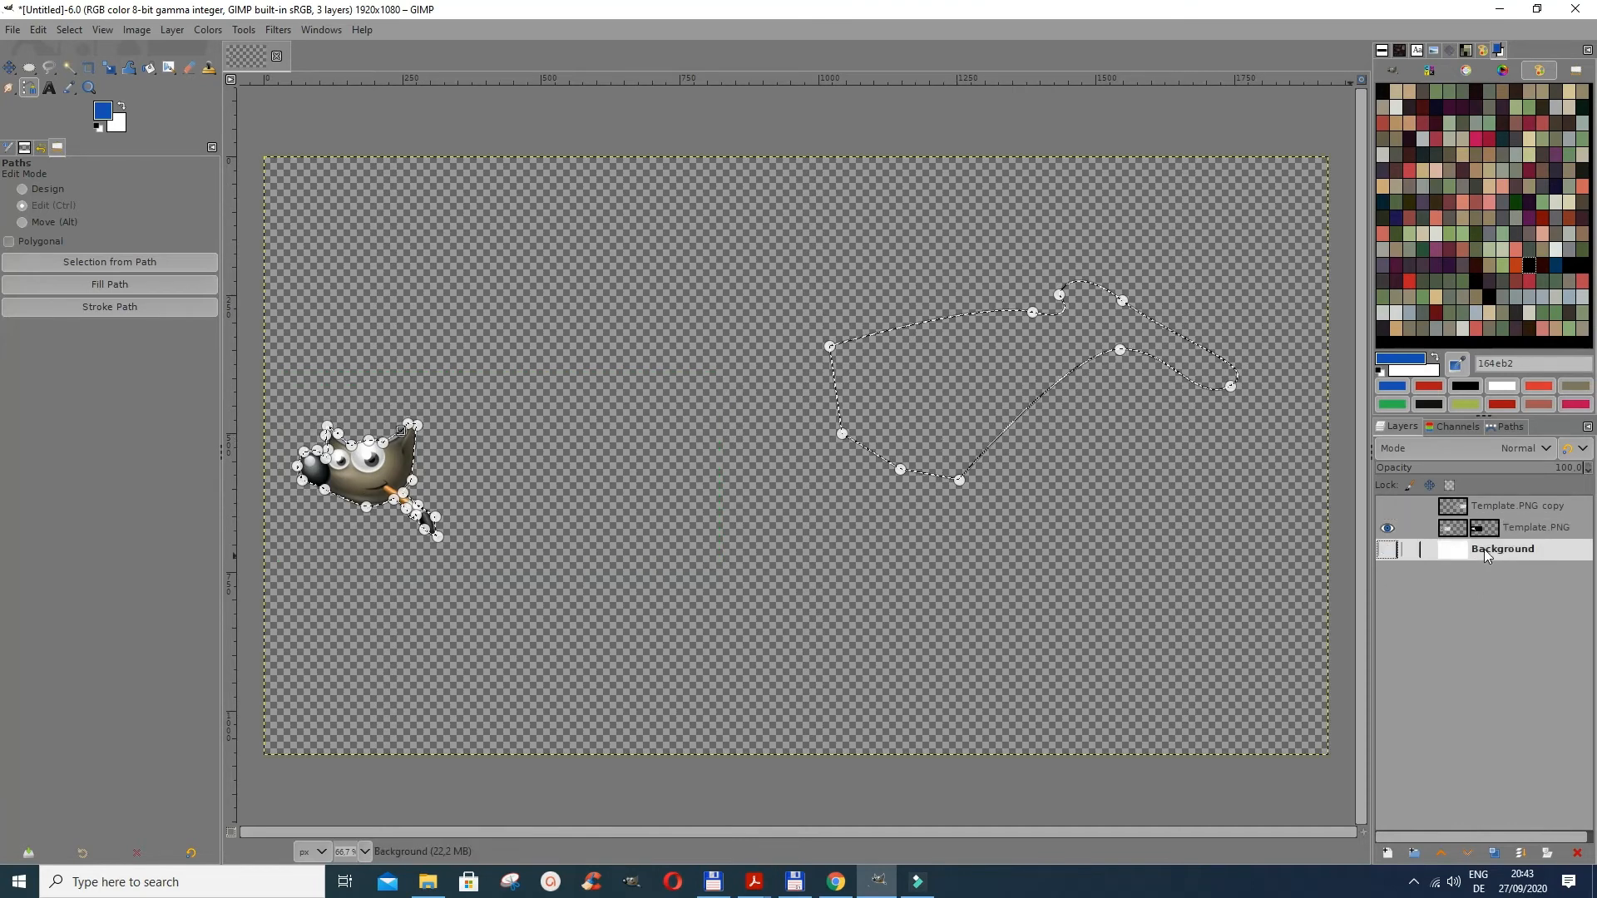
pyautogui.click(1388, 549)
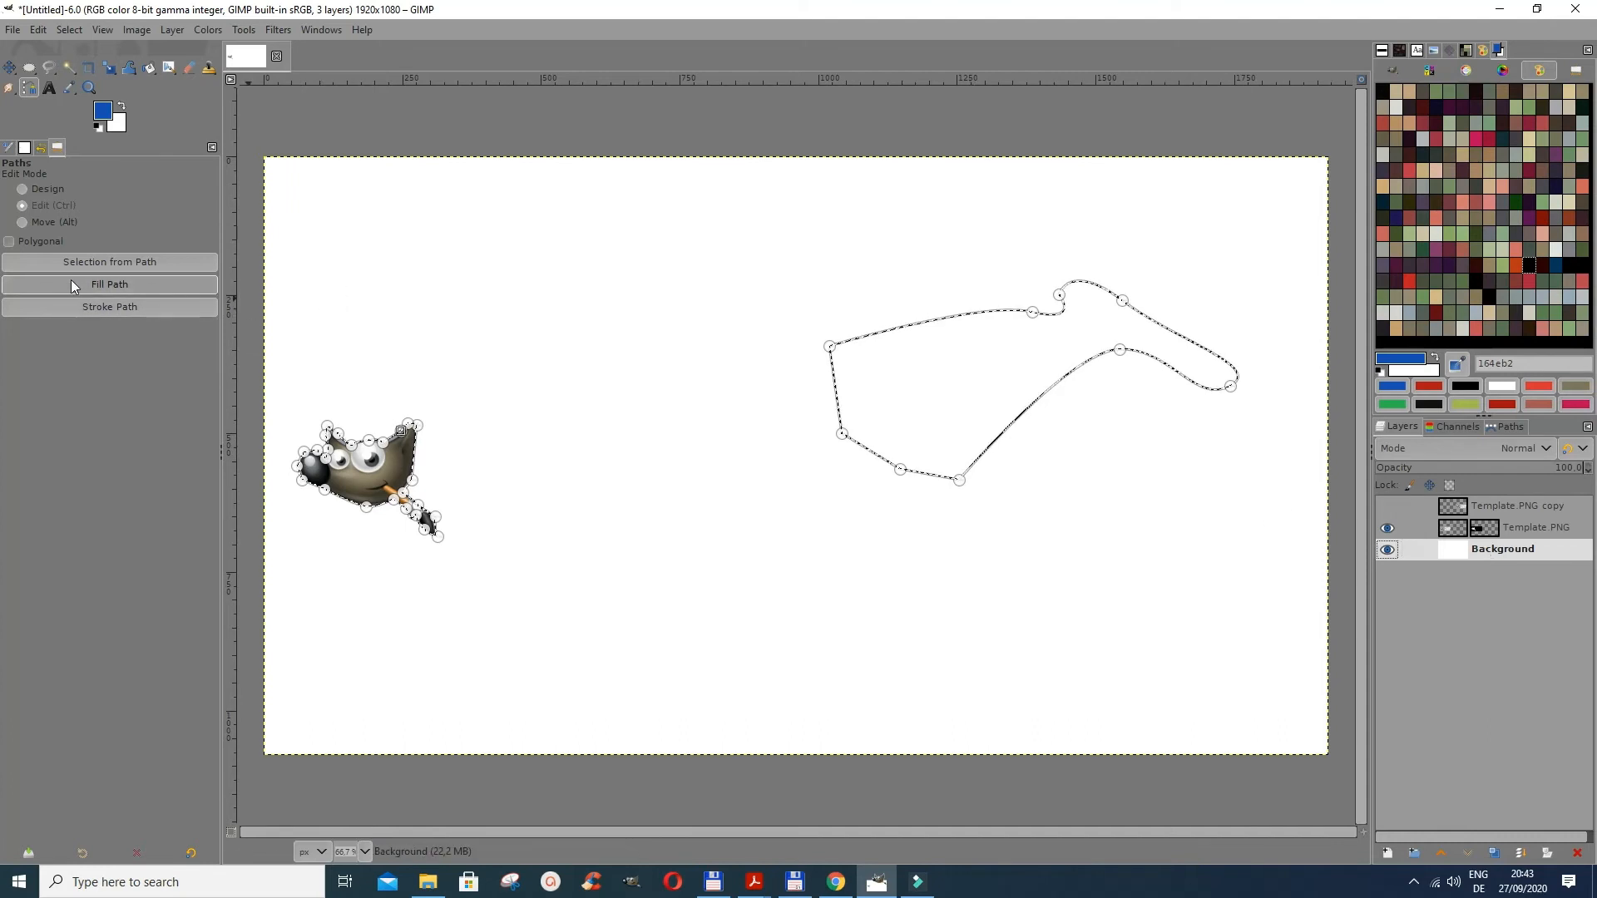
# - Fill the path on the Background layer with the solid blue foreground color
pyautogui.click(92, 286)
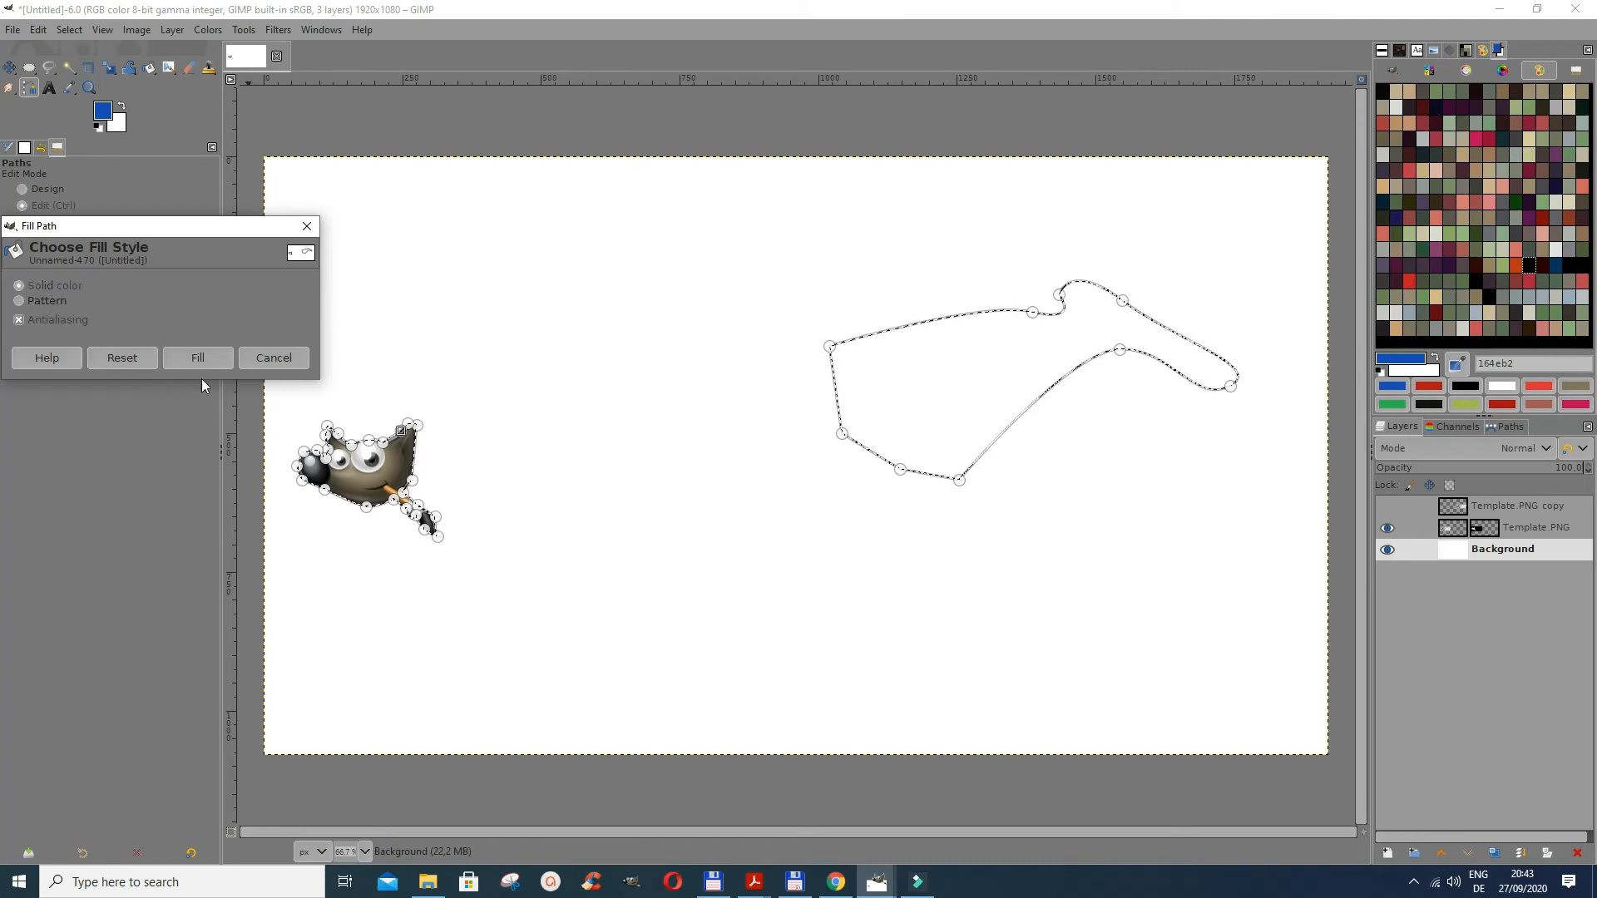
pyautogui.click(199, 358)
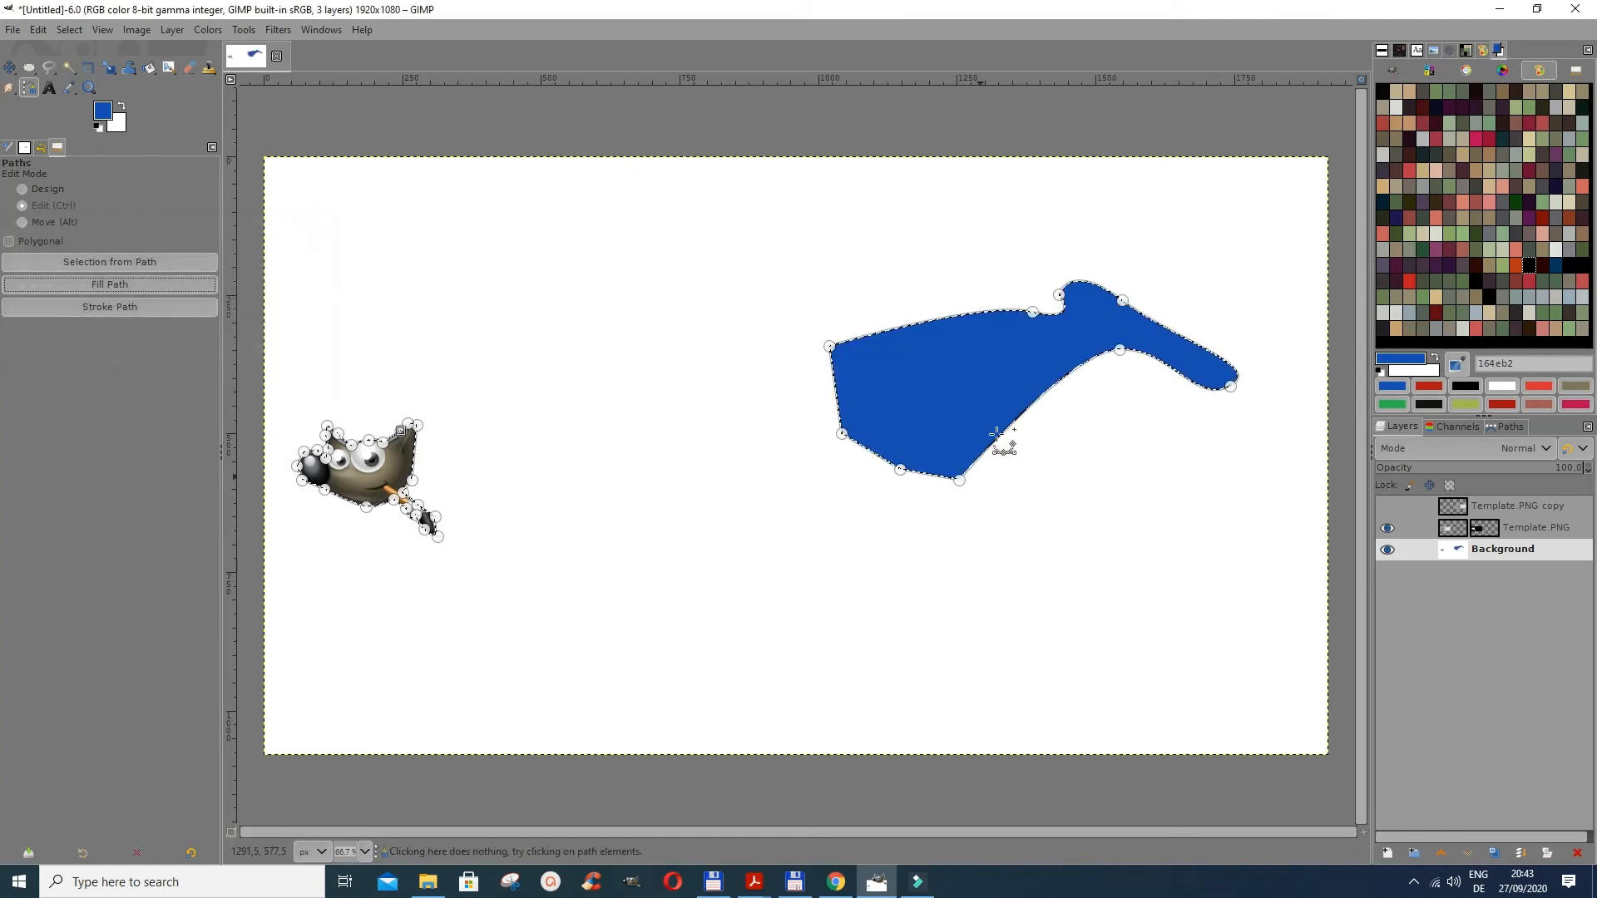
# - Change the foreground color to the dark yellow b29916
pyautogui.click(104, 112)
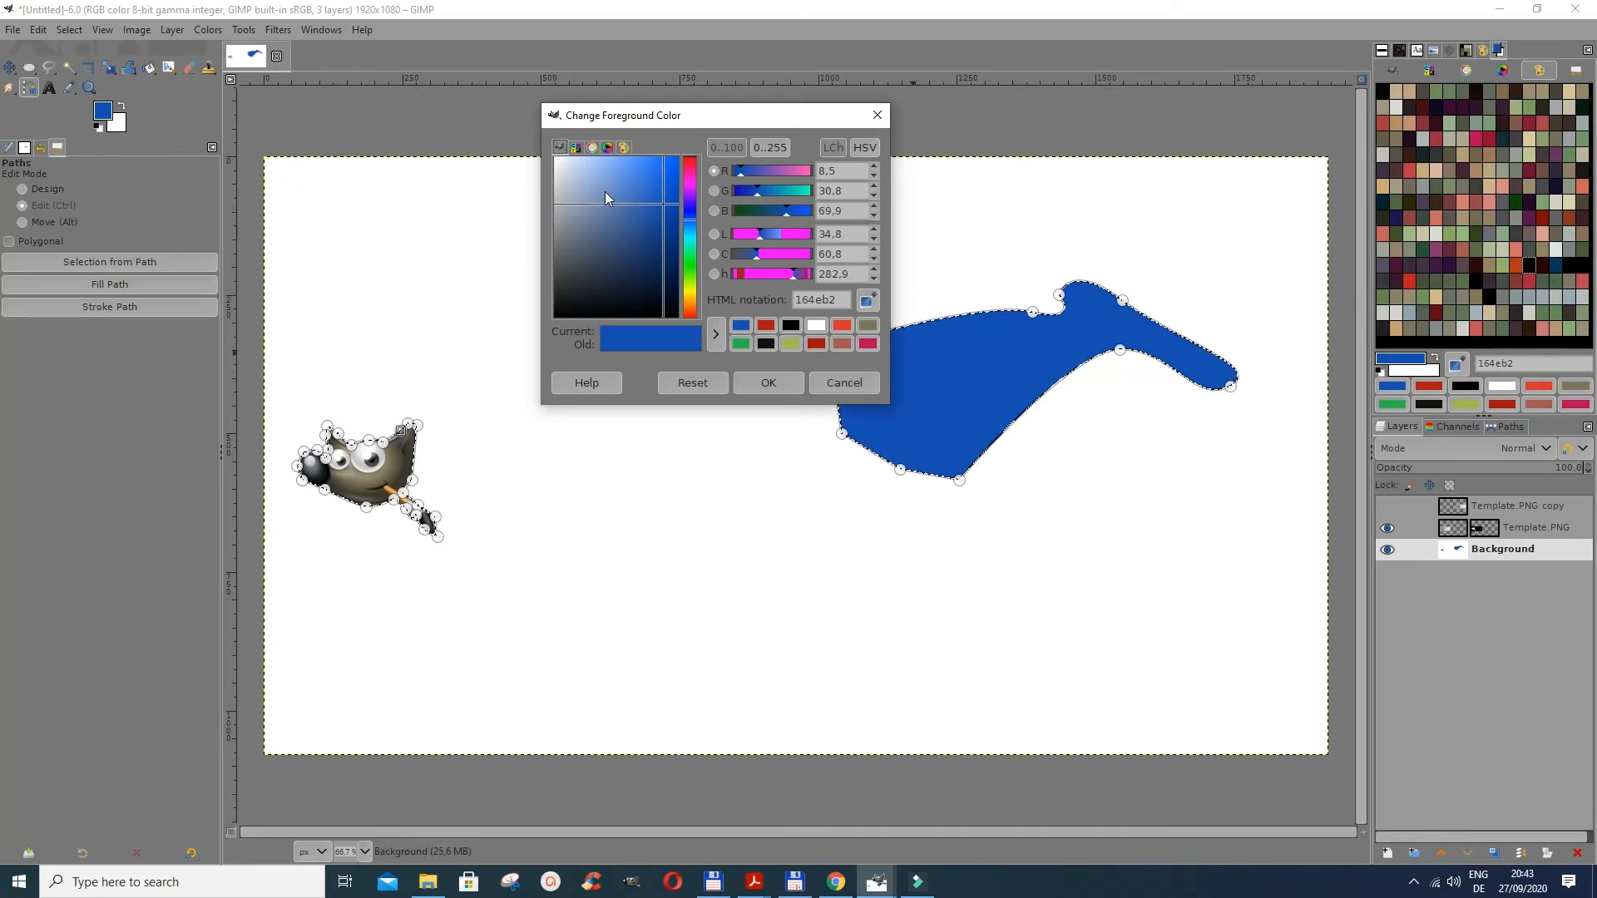
pyautogui.click(691, 172)
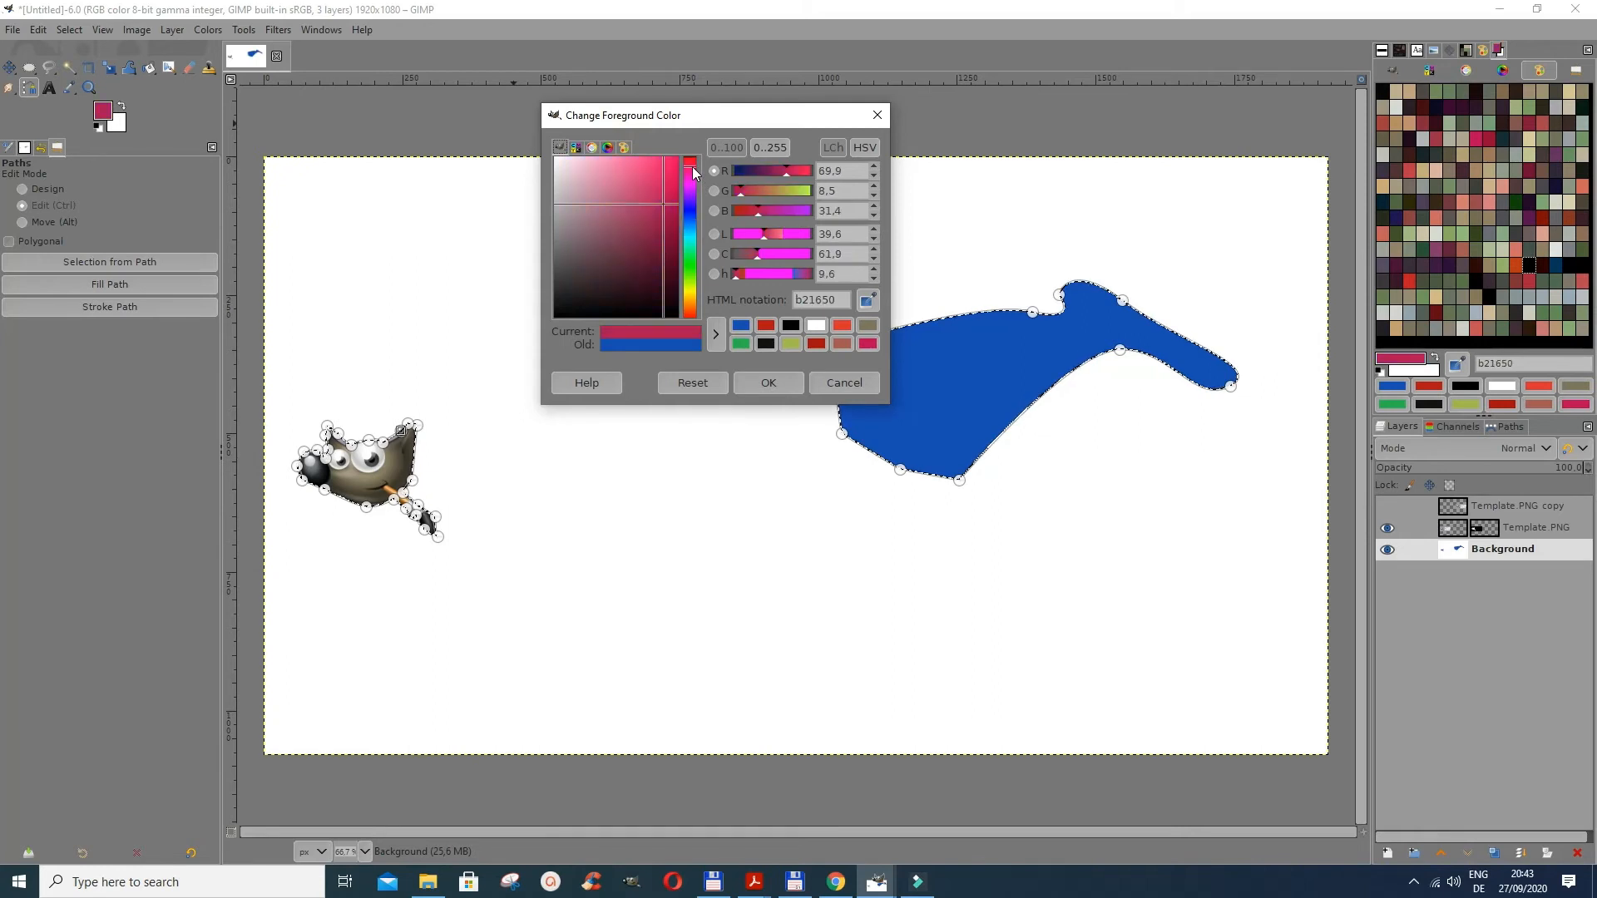
pyautogui.click(691, 304)
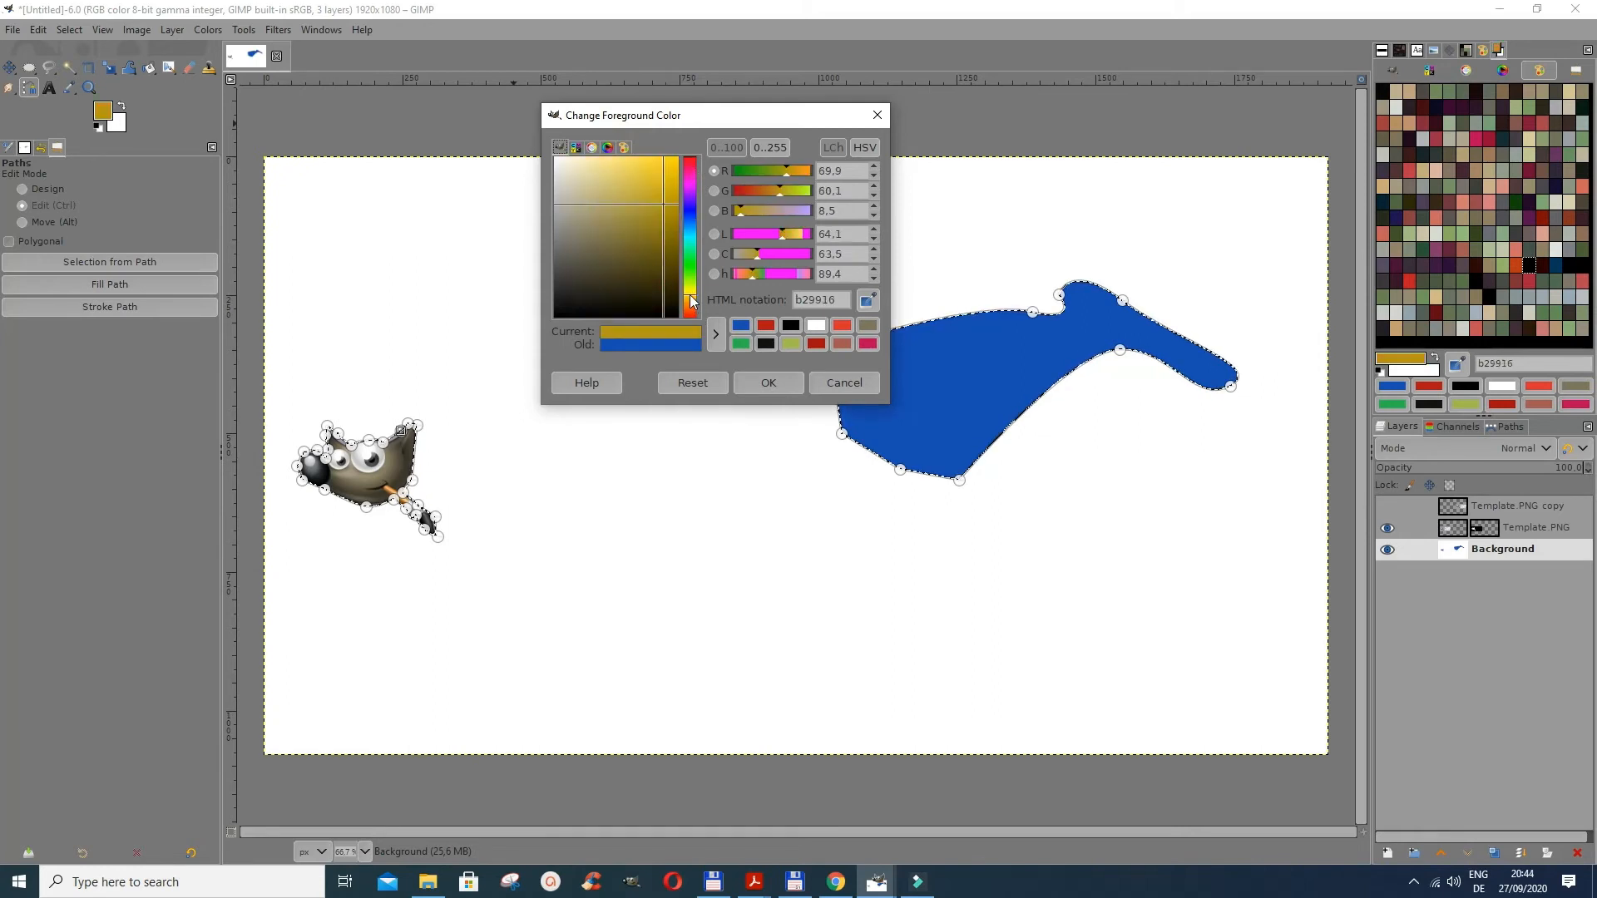
pyautogui.click(769, 383)
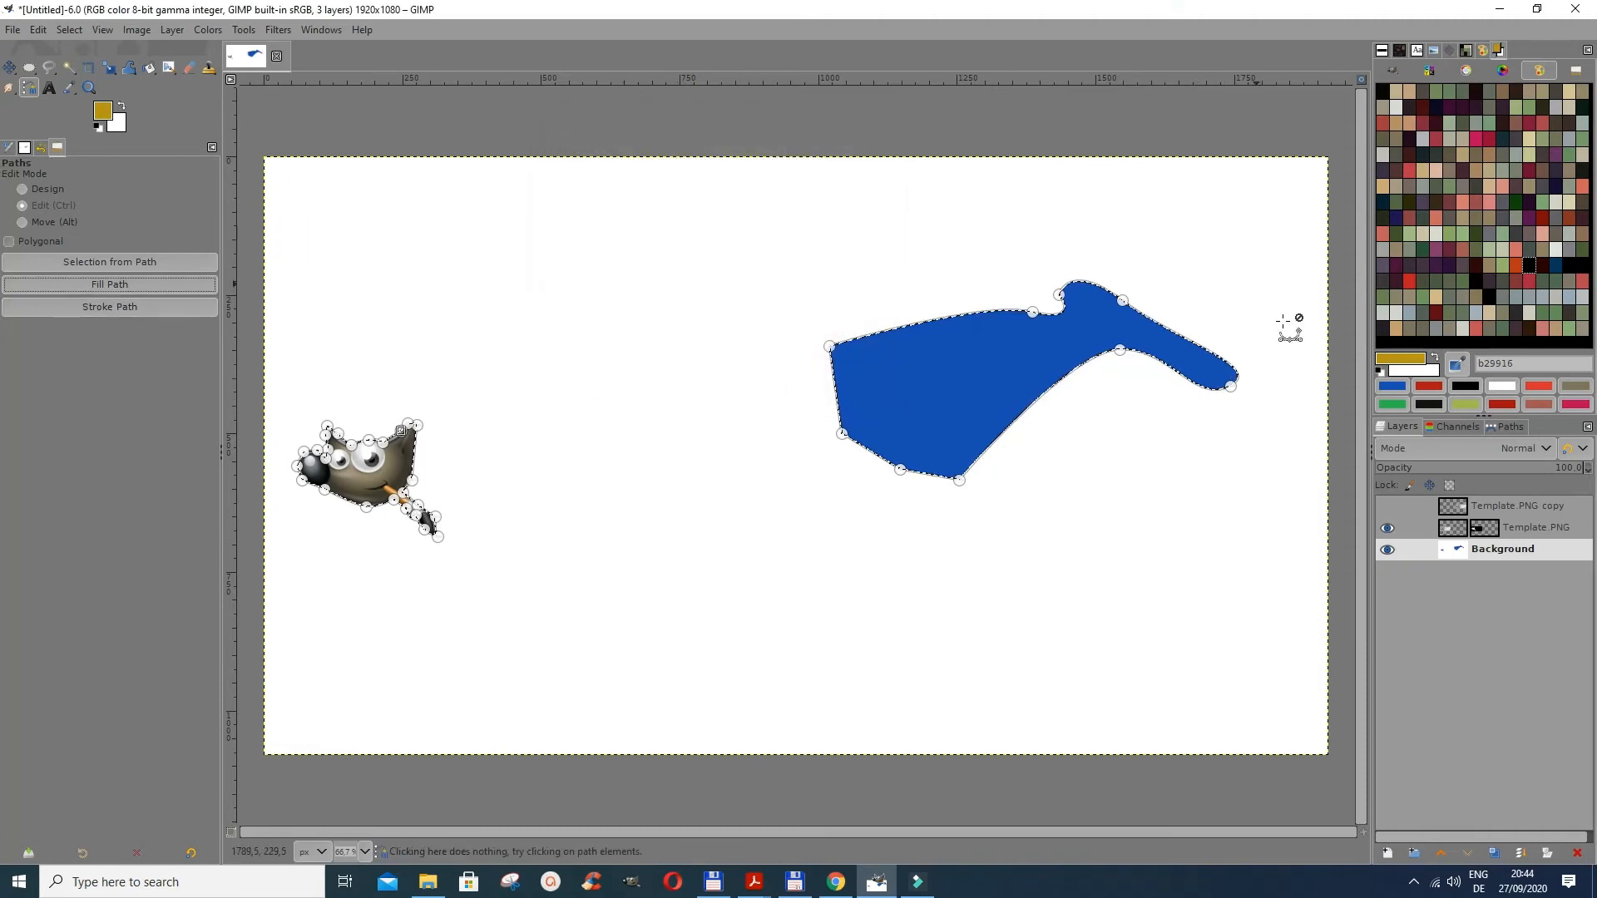
# - Open the Stroke Path settings, look through the paint tools offered for stroking, and return to the Stroke line option
pyautogui.click(108, 307)
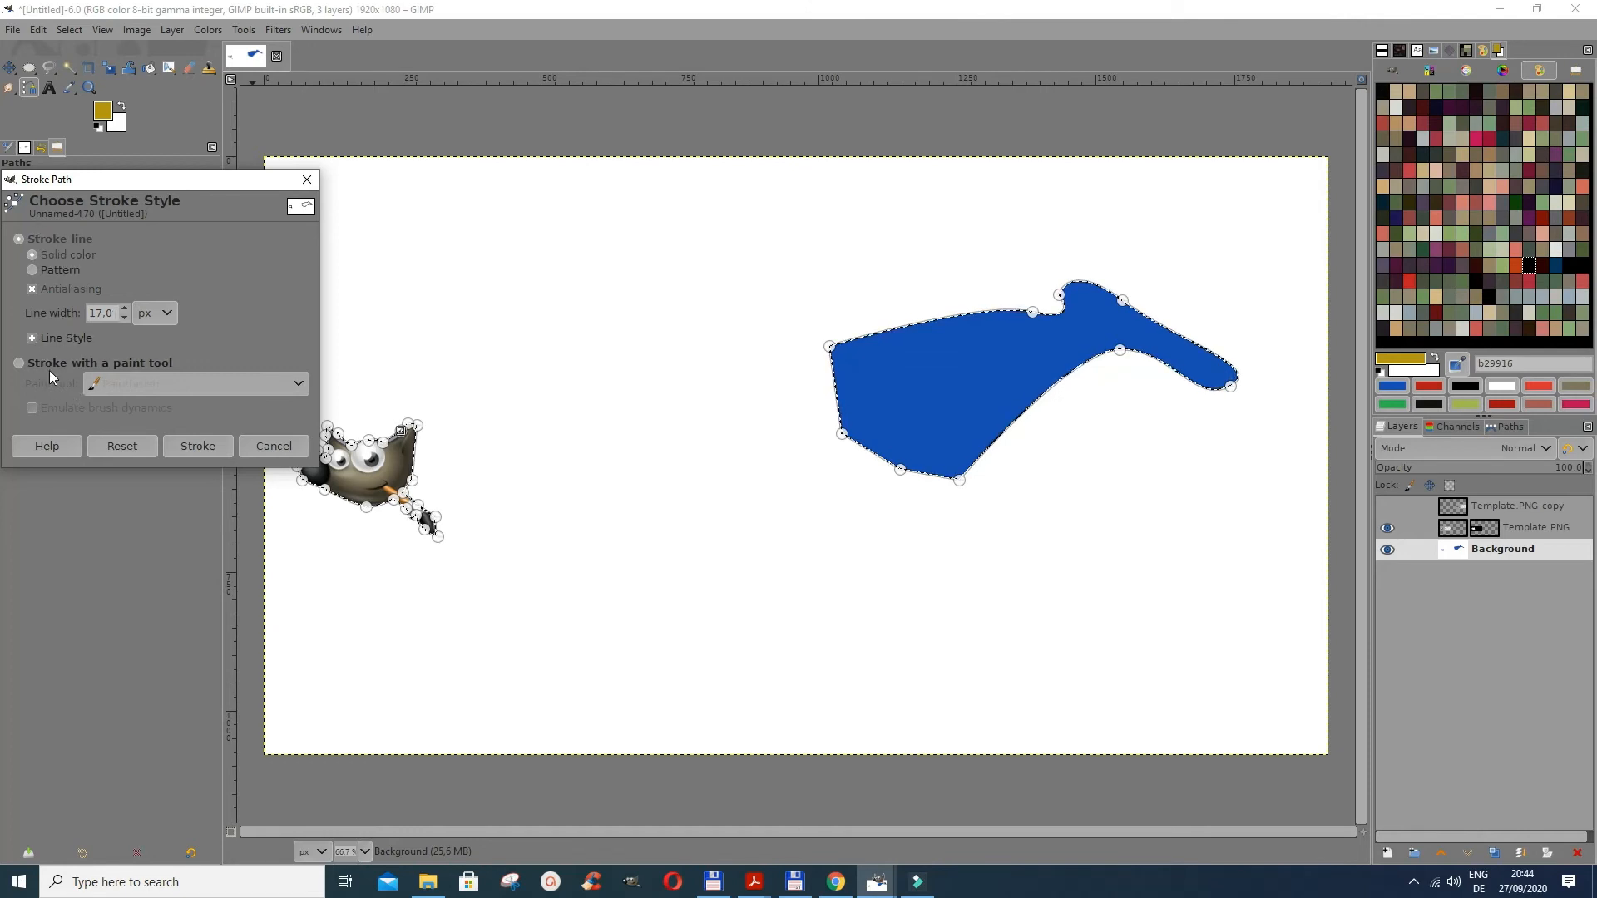
pyautogui.click(19, 364)
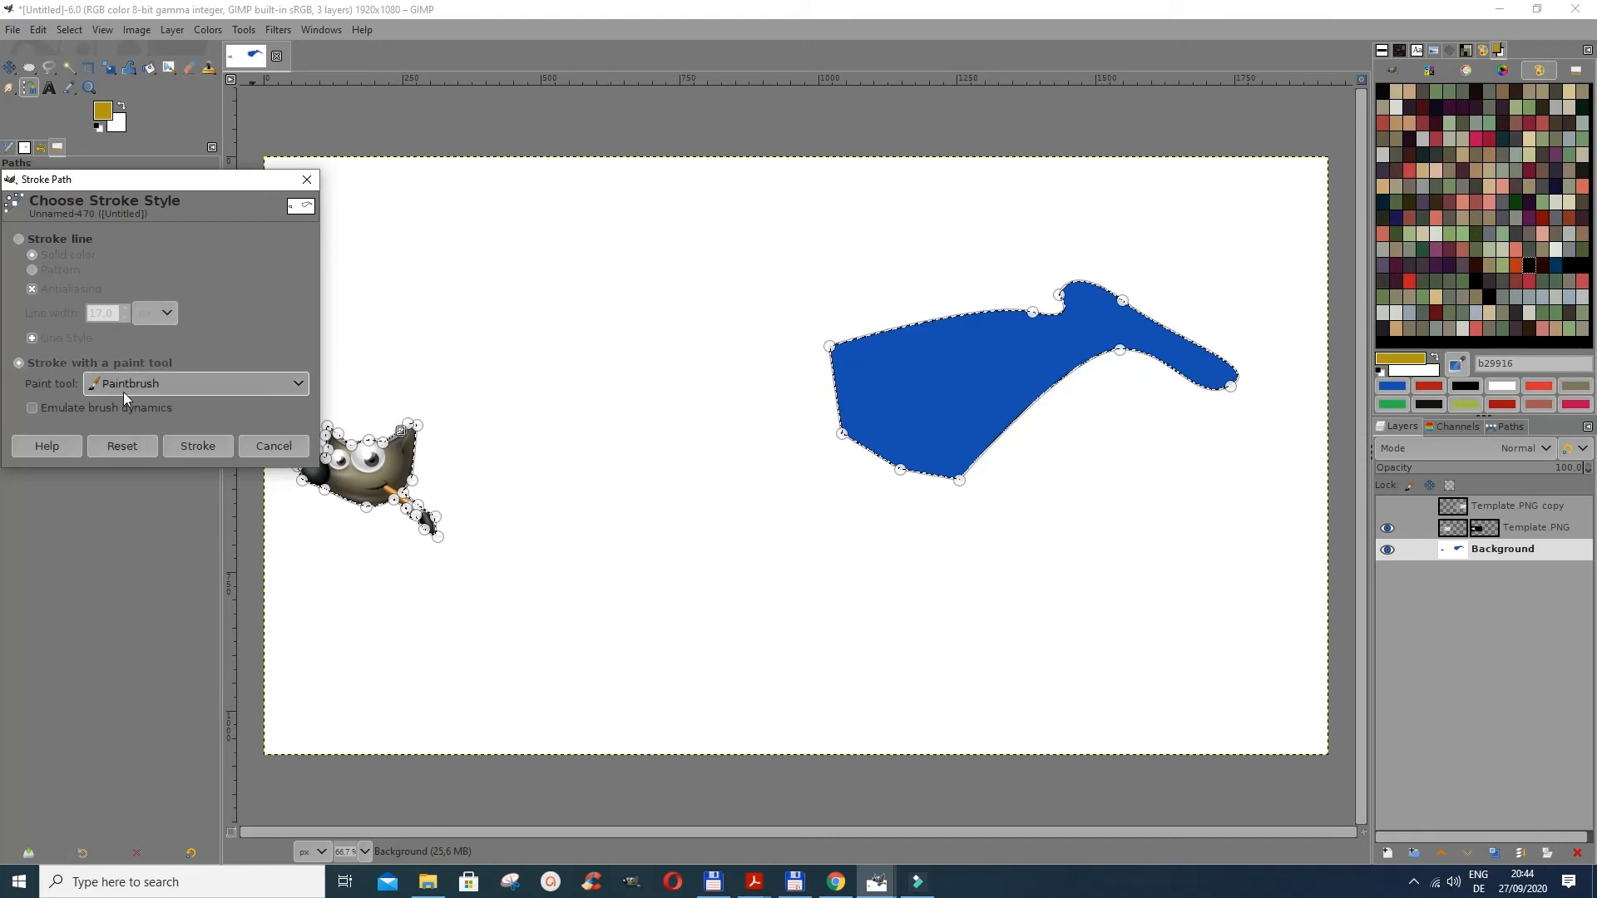
pyautogui.click(301, 396)
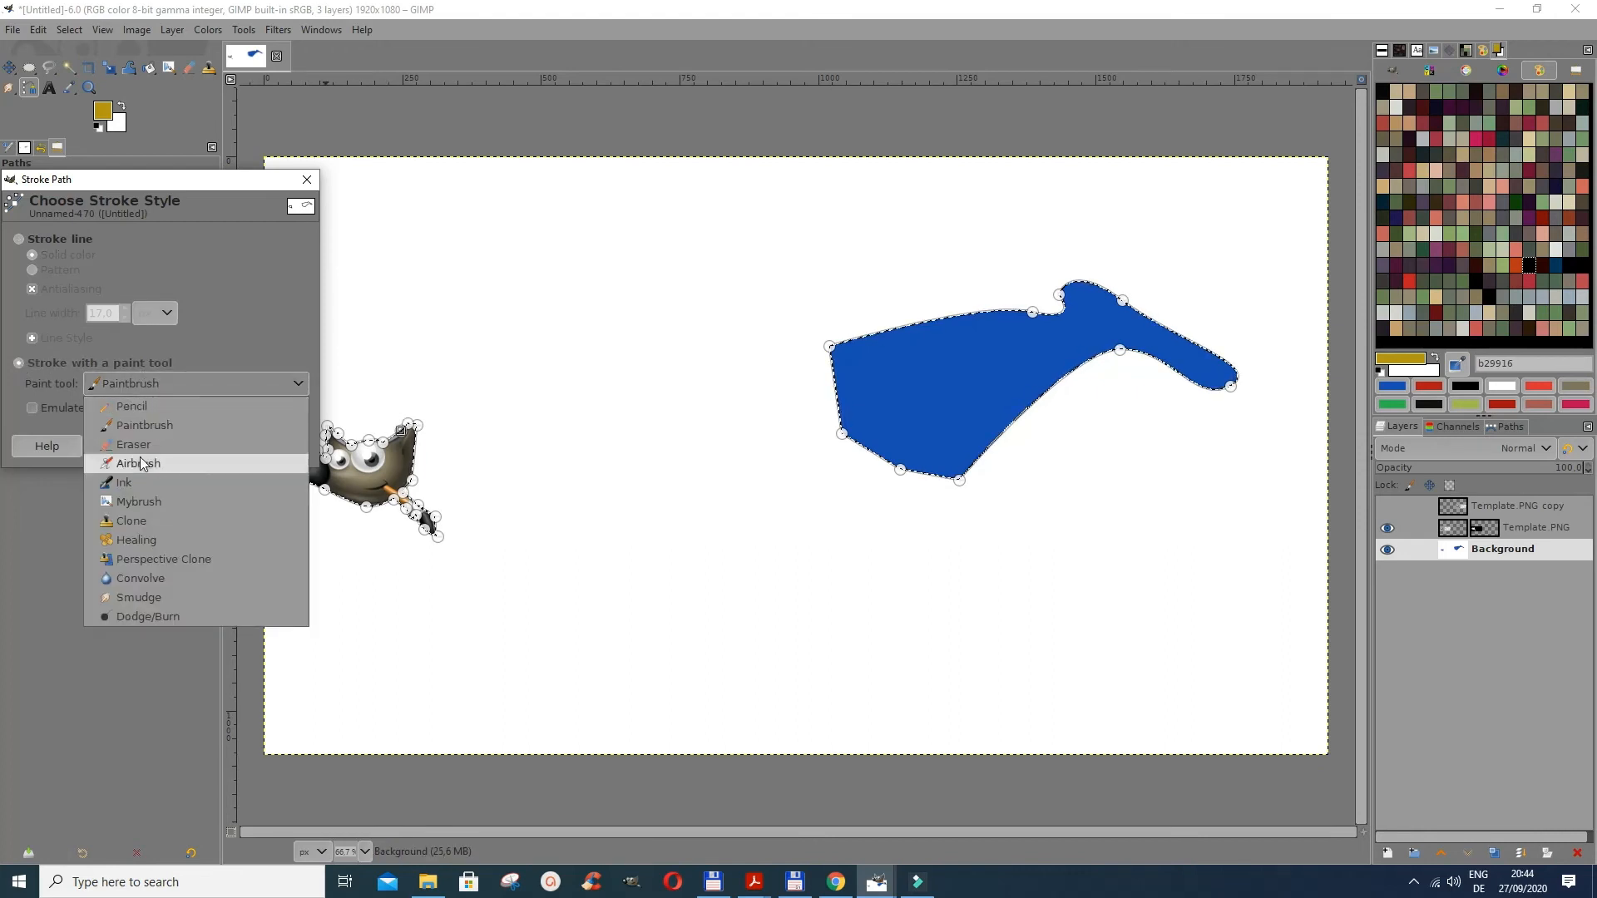
pyautogui.click(19, 364)
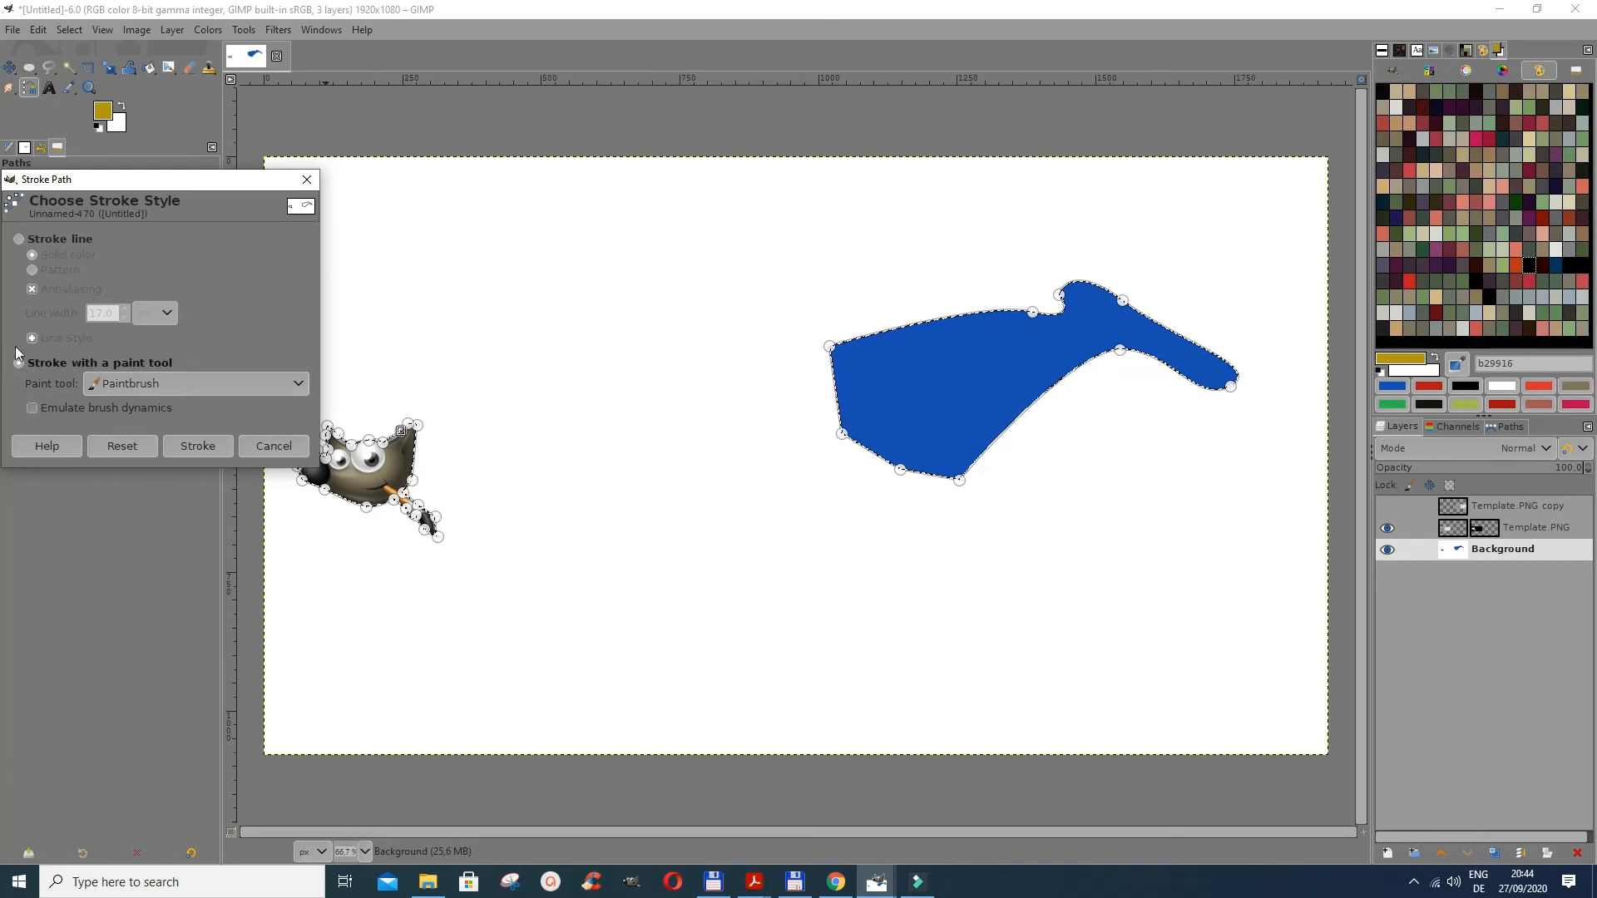
pyautogui.click(18, 240)
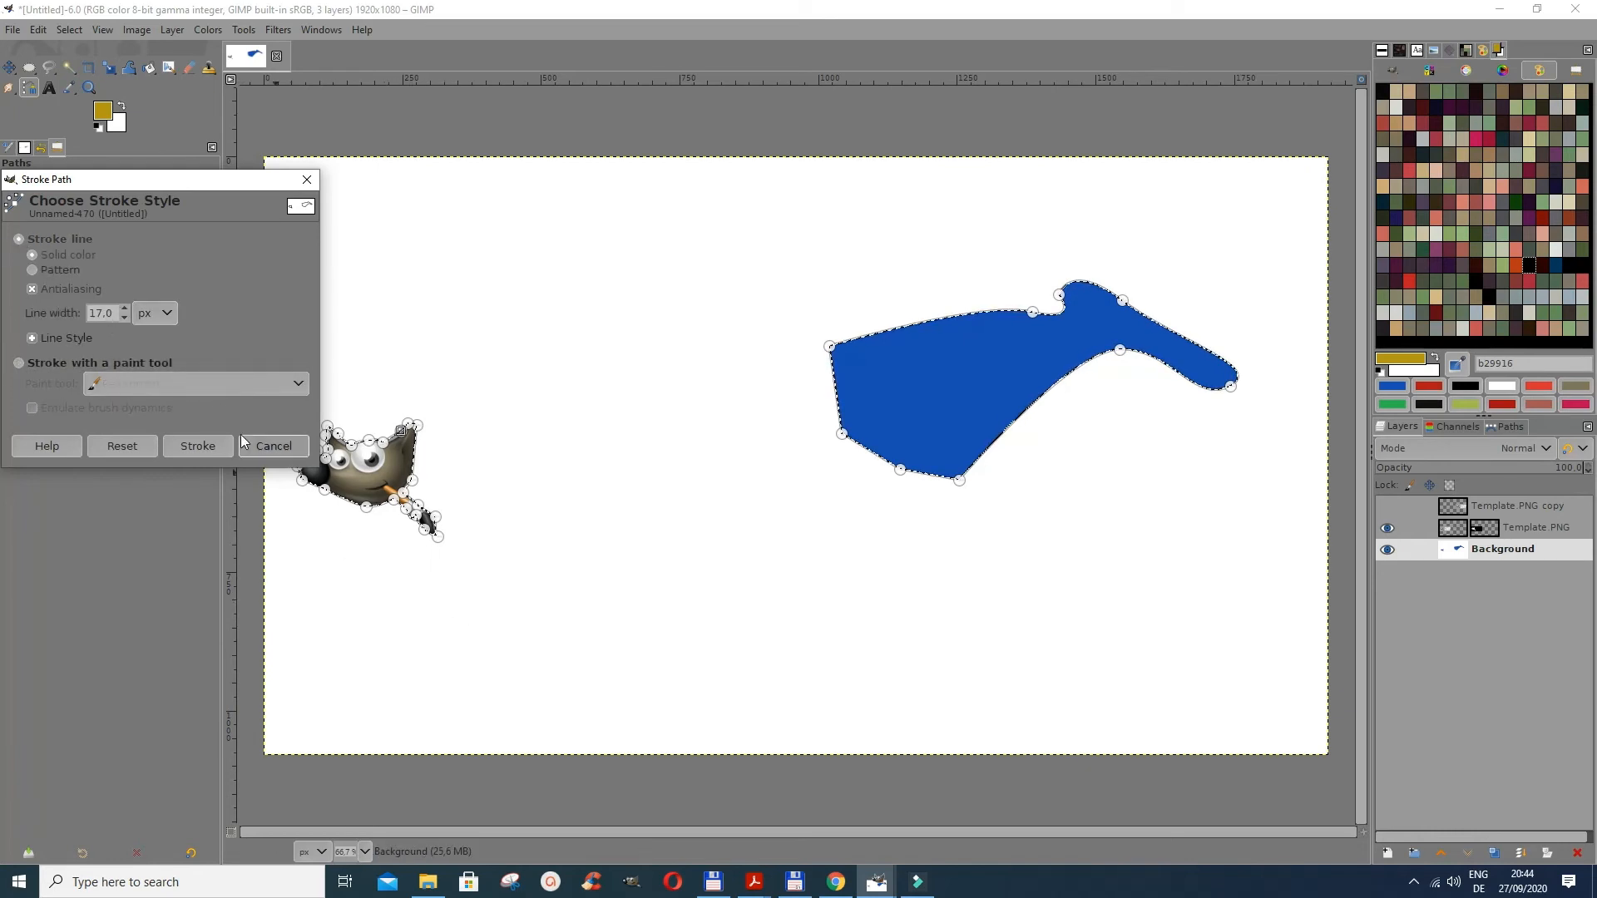
# - Stroke the path with a solid color line 19 px wide
pyautogui.click(125, 308)
pyautogui.click(124, 309)
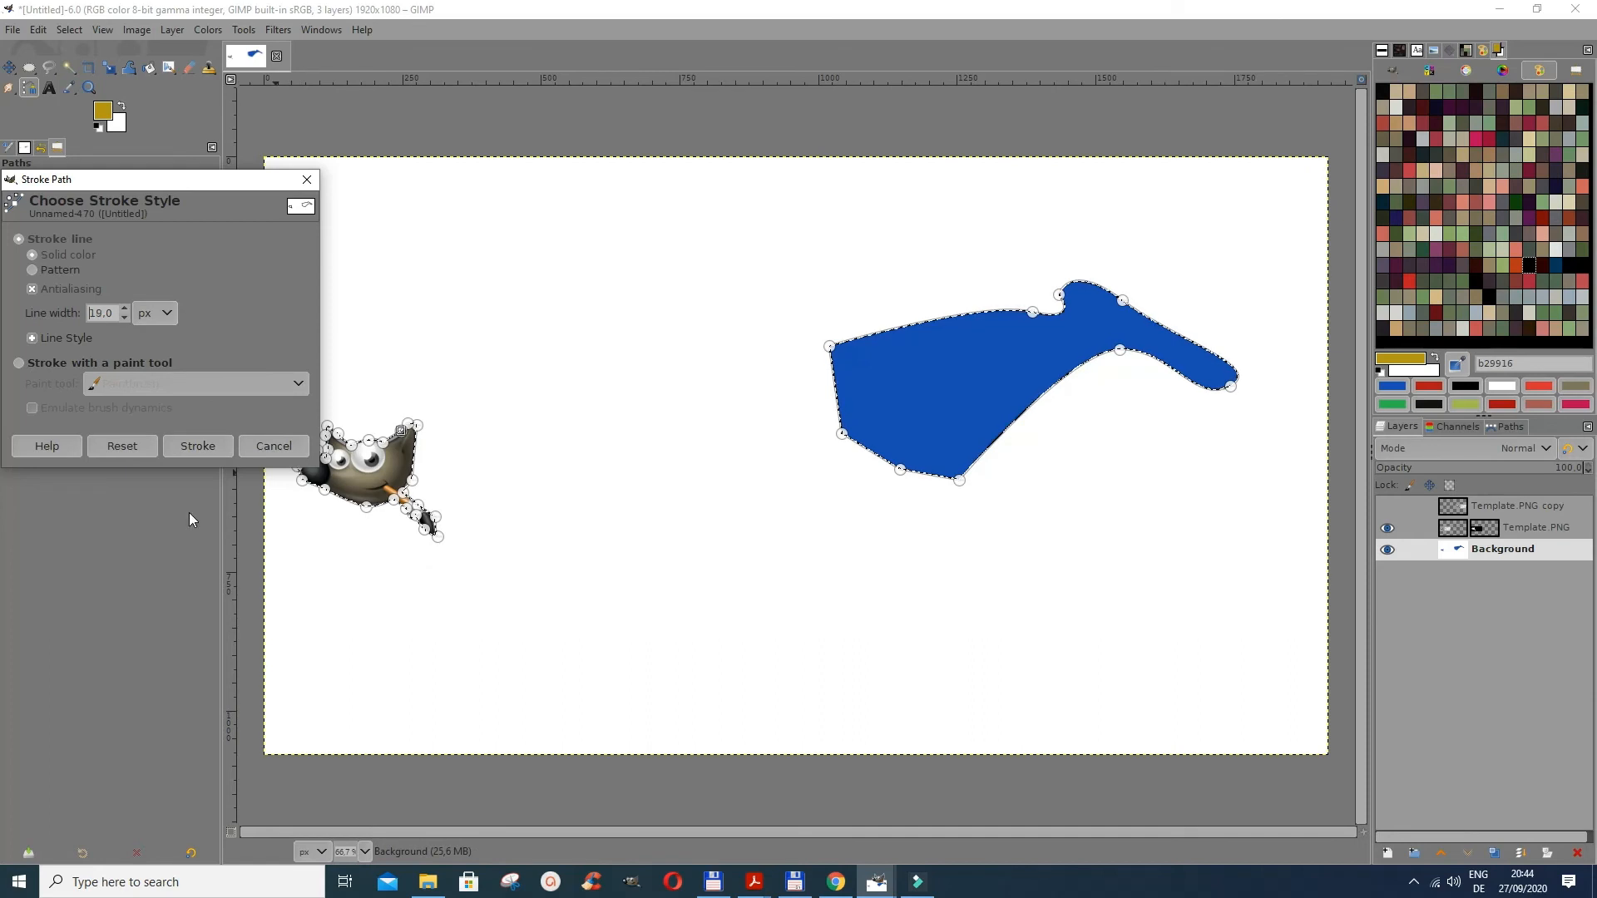
pyautogui.click(209, 448)
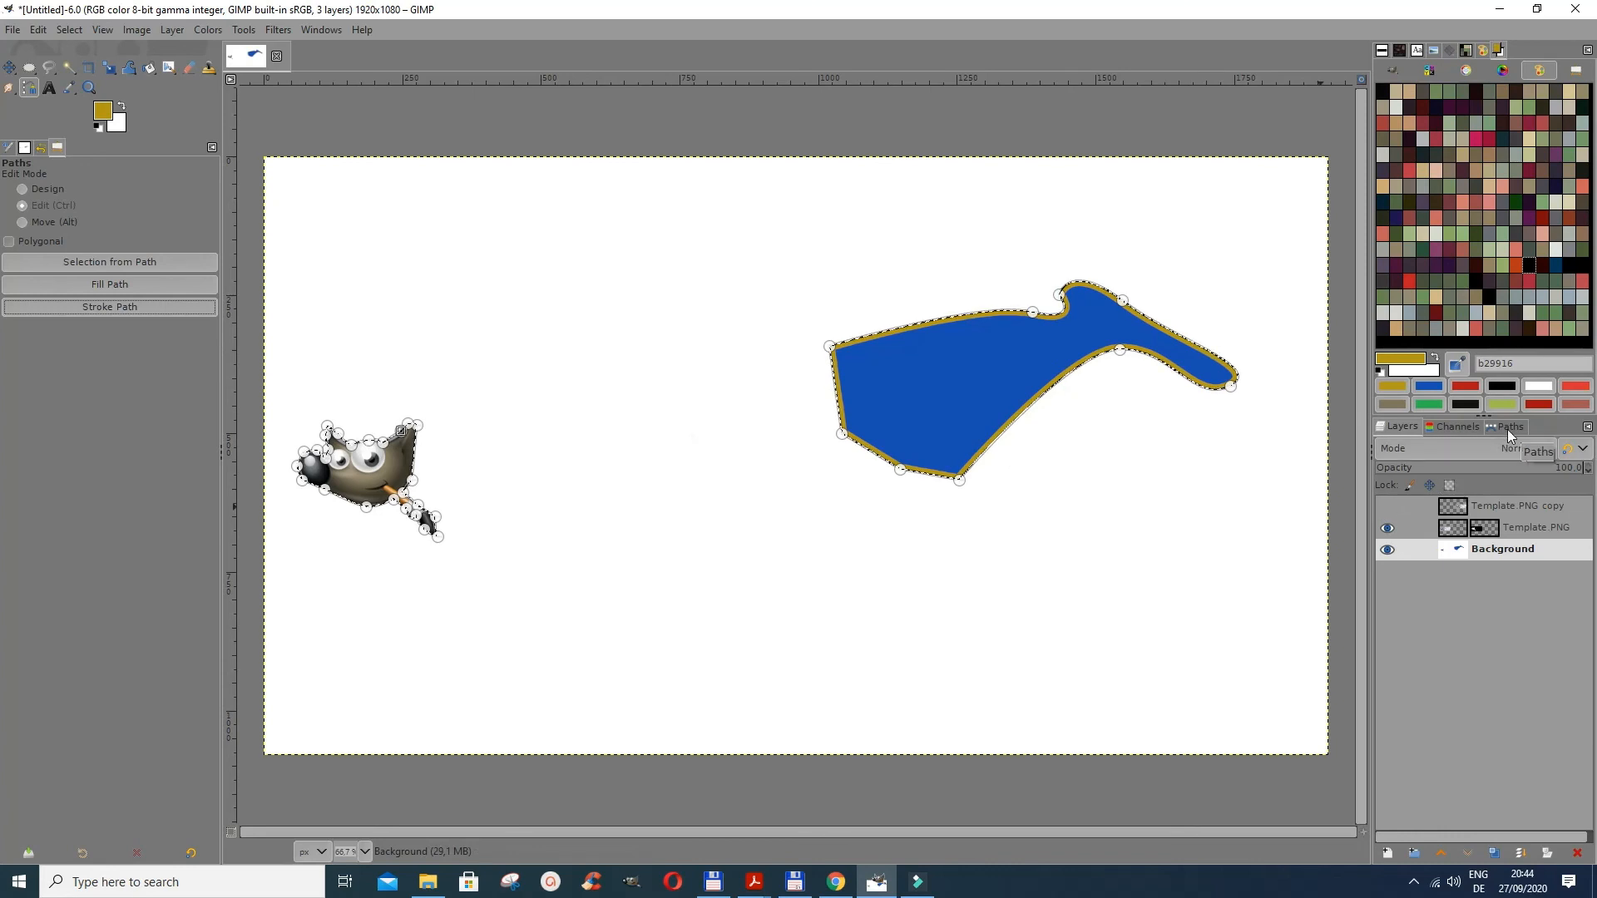
# - Bring up the image's list of paths and make the Unnamed path visible on the canvas
pyautogui.click(1399, 428)
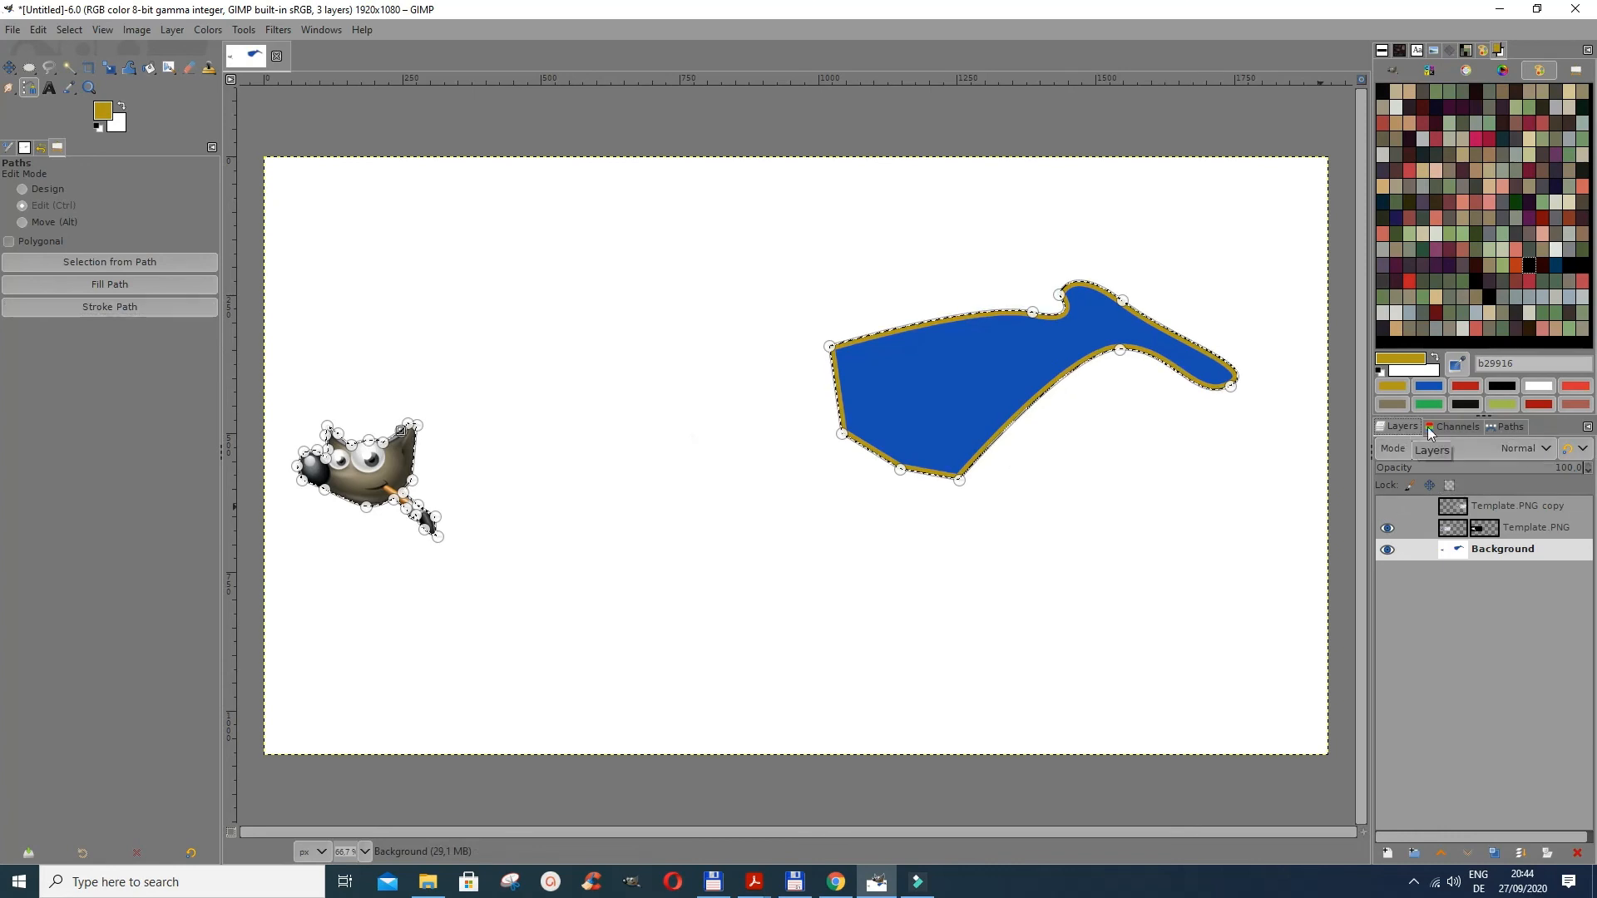
pyautogui.click(1506, 427)
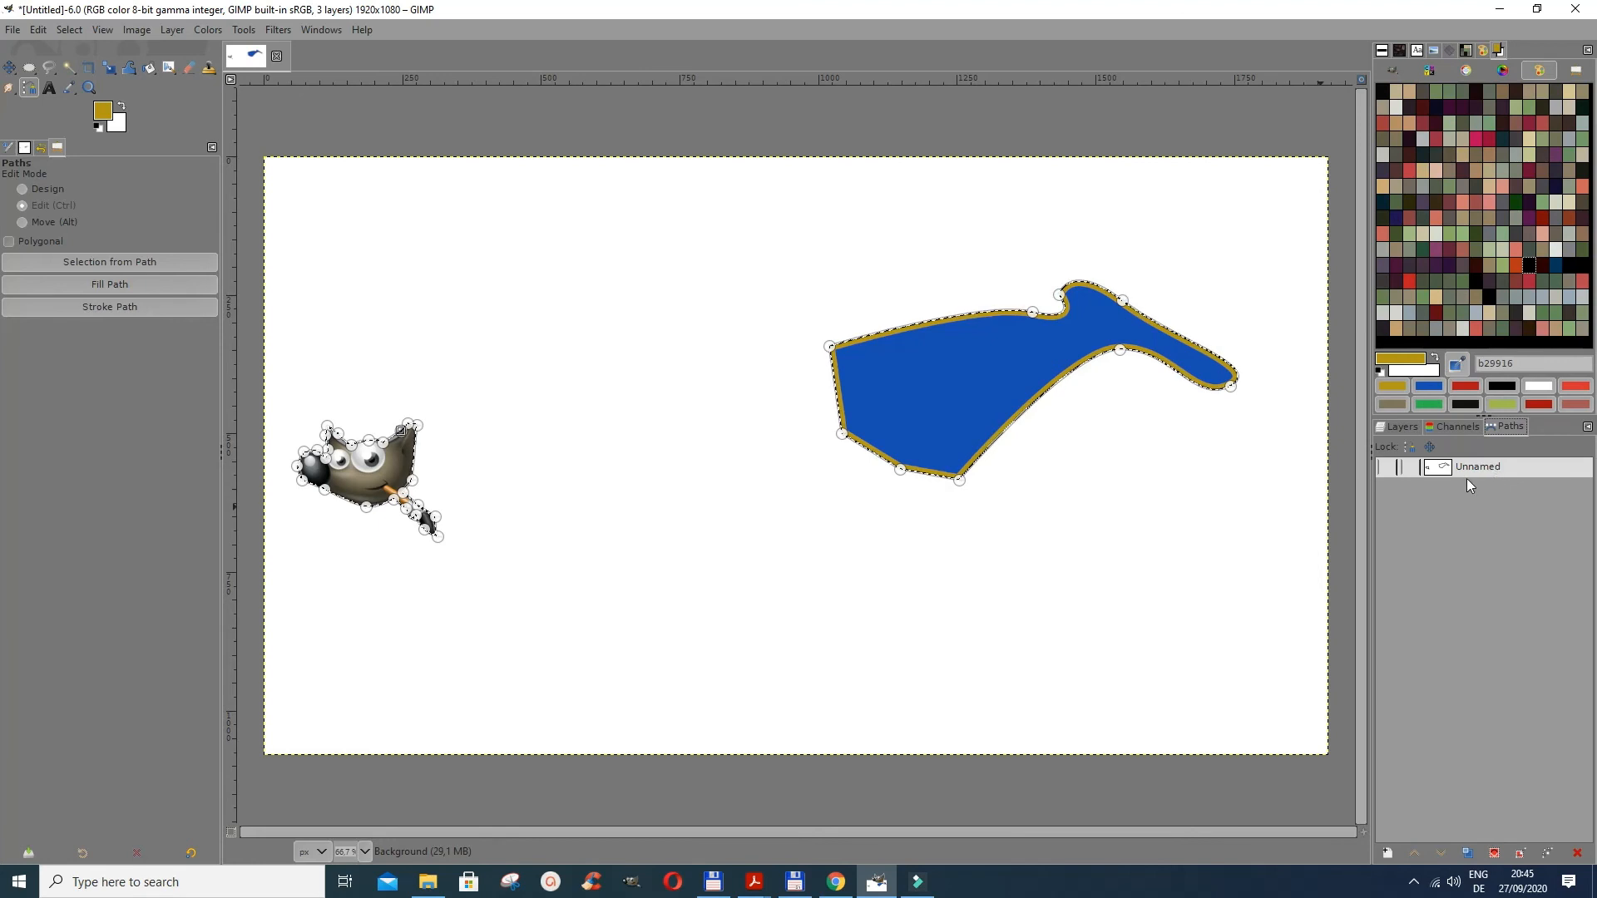
pyautogui.click(1383, 468)
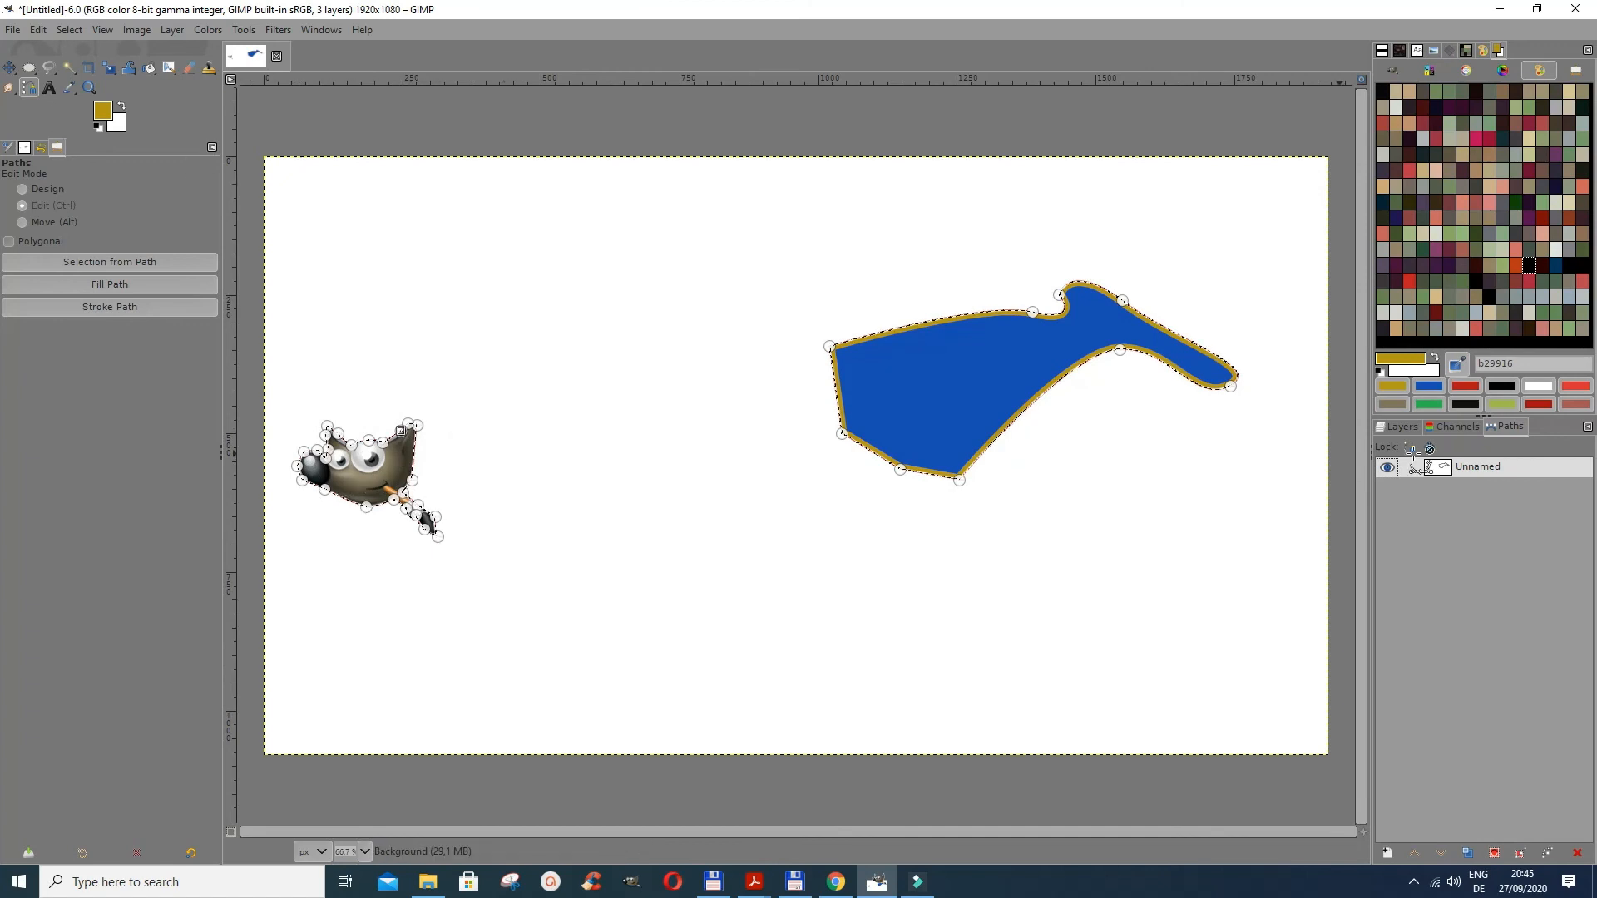
# - Remove the selection and switch to the Crop tool so the path's anchors are no longer displayed
pyautogui.click(66, 30)
pyautogui.click(80, 72)
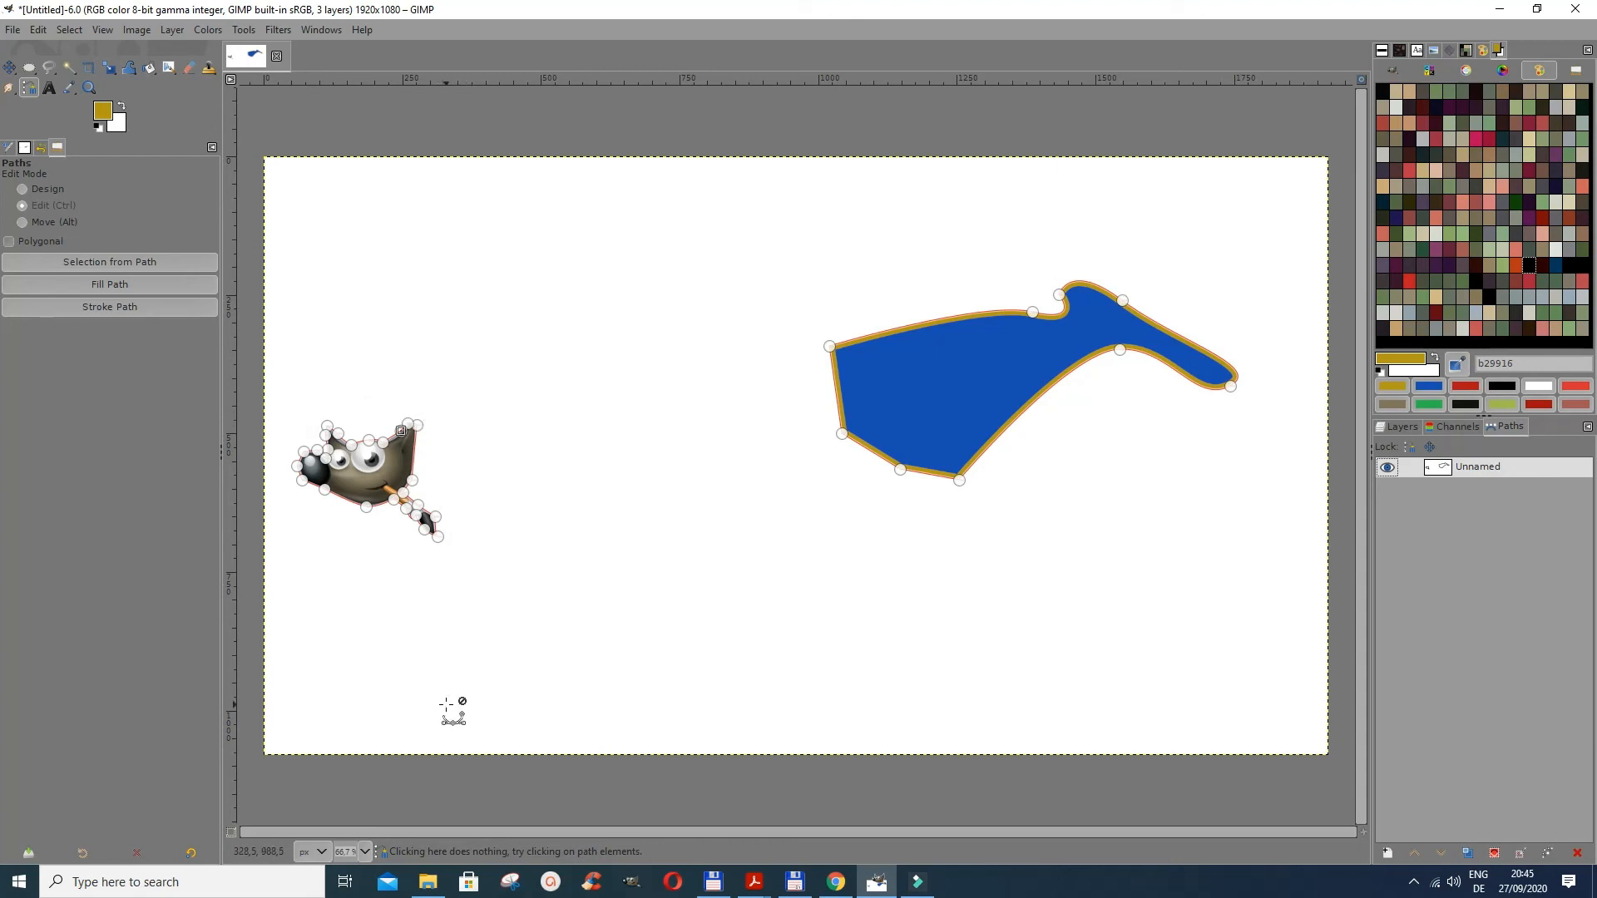
pyautogui.click(86, 72)
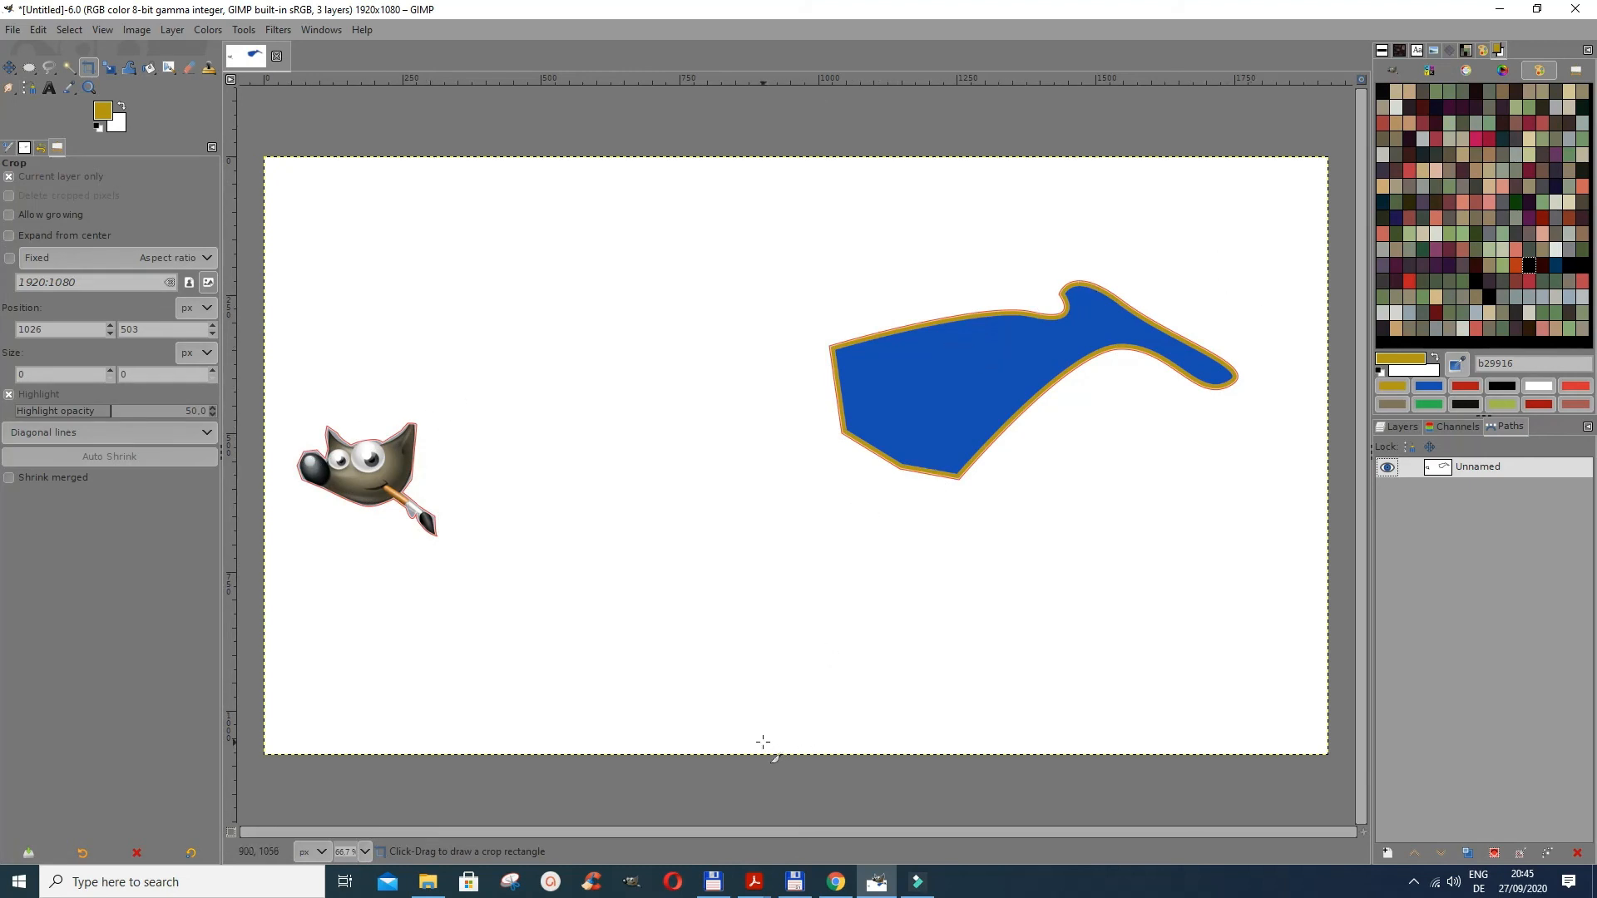
# - Hide the Background layer to view the path outlines on their own, and show the layer again
pyautogui.click(1412, 429)
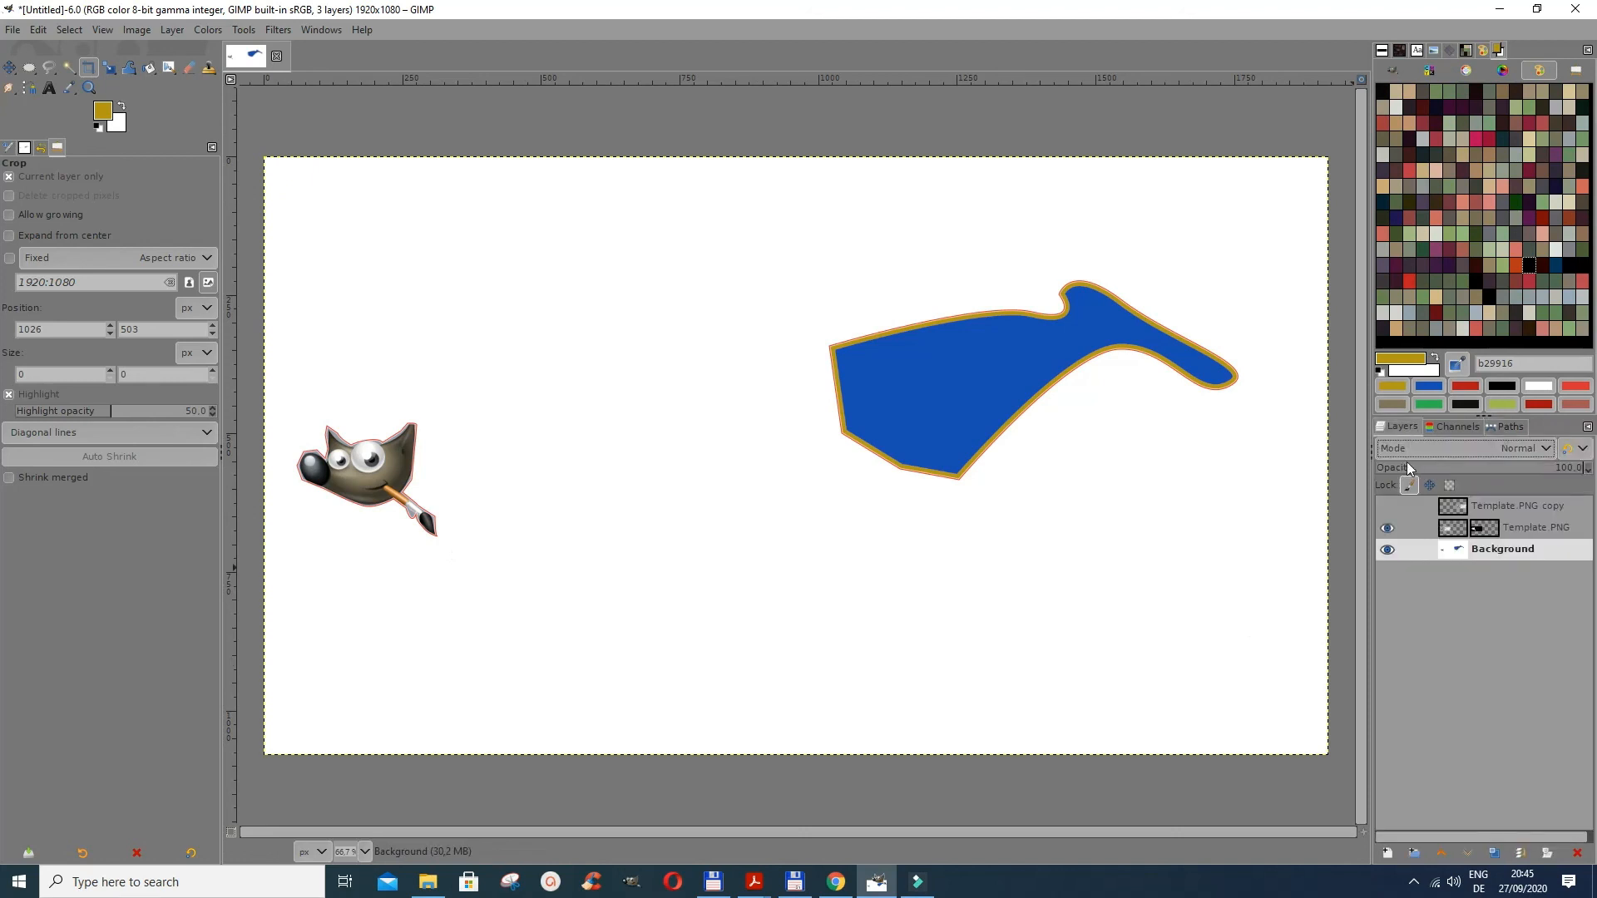
pyautogui.click(1388, 551)
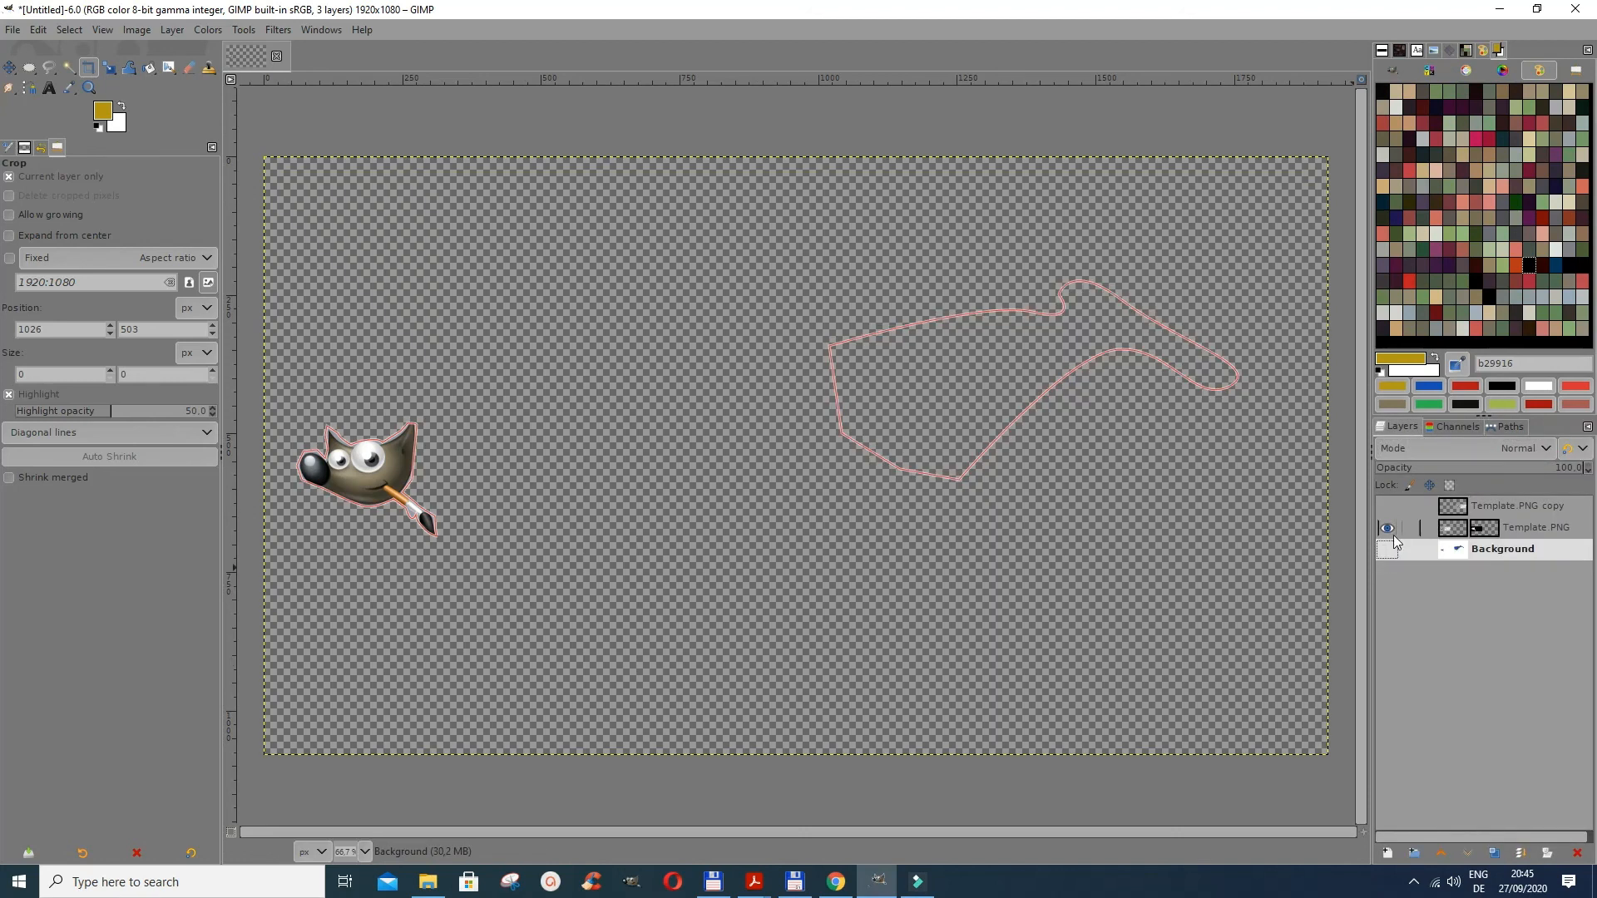
pyautogui.click(1387, 551)
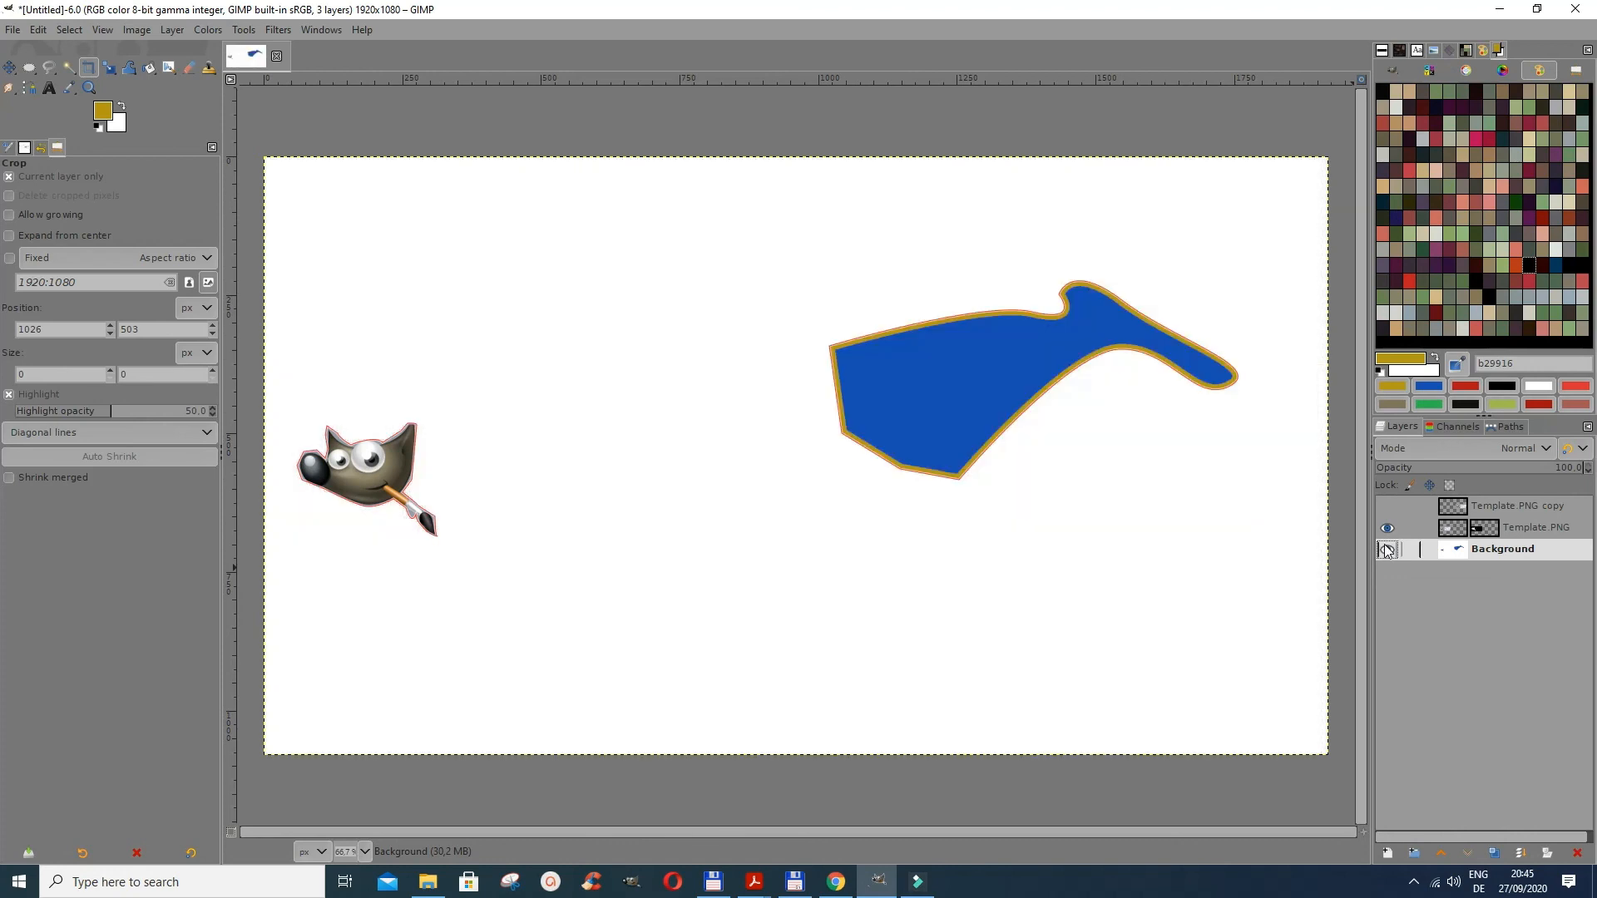